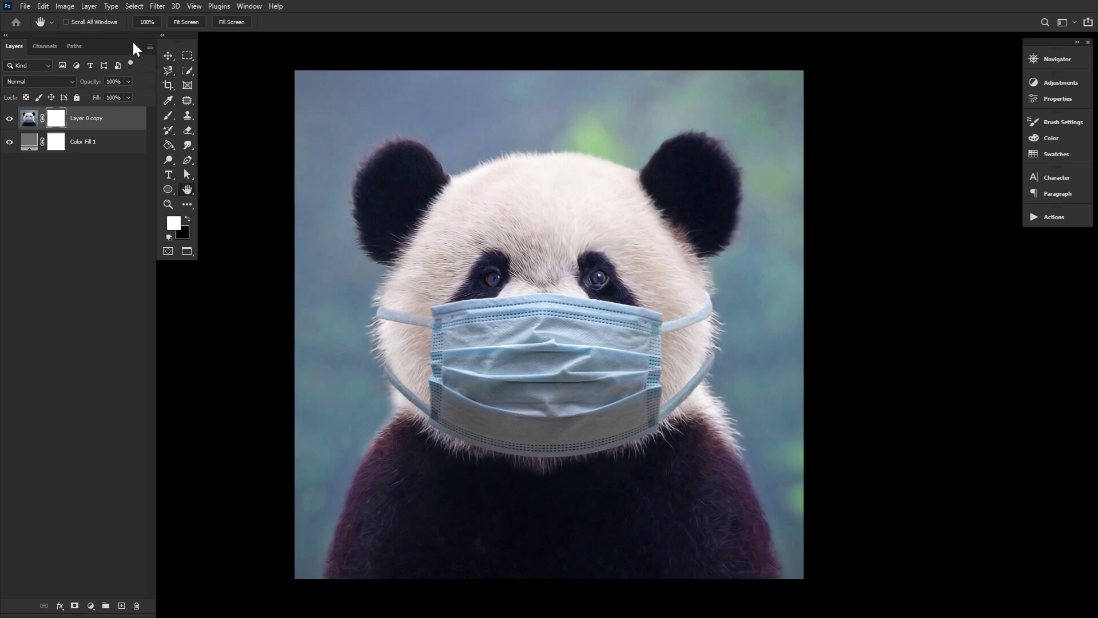
Step: Choose the Quick Selection tool and target the Layer 0 copy mask thumbnail
{"action": "left_click", "coordinate": [133, 6]}
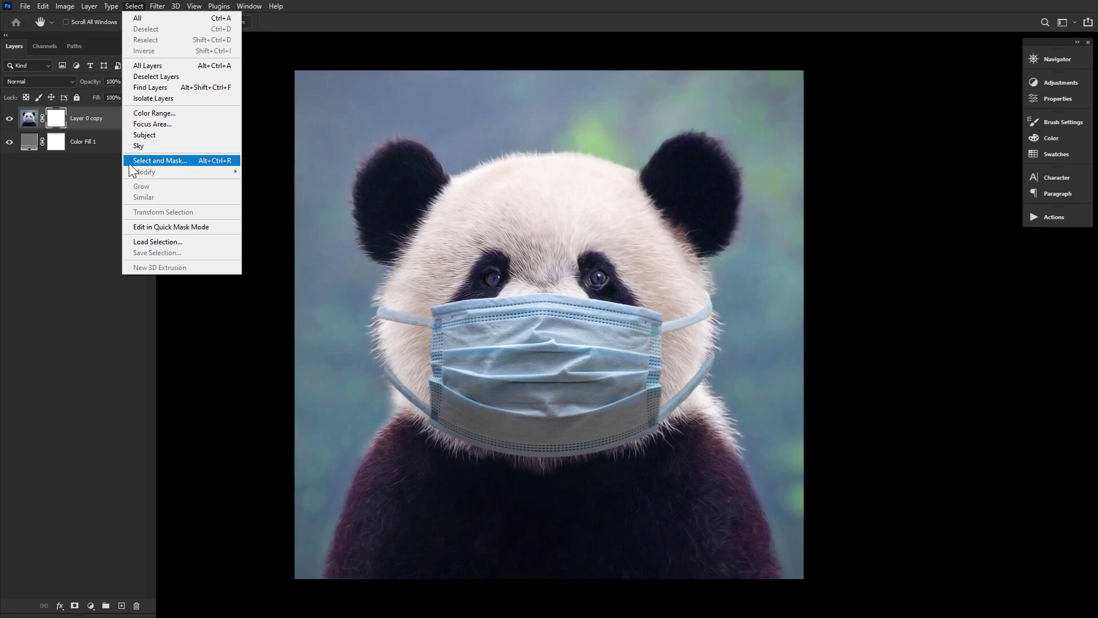
{"action": "left_click", "coordinate": [100, 171]}
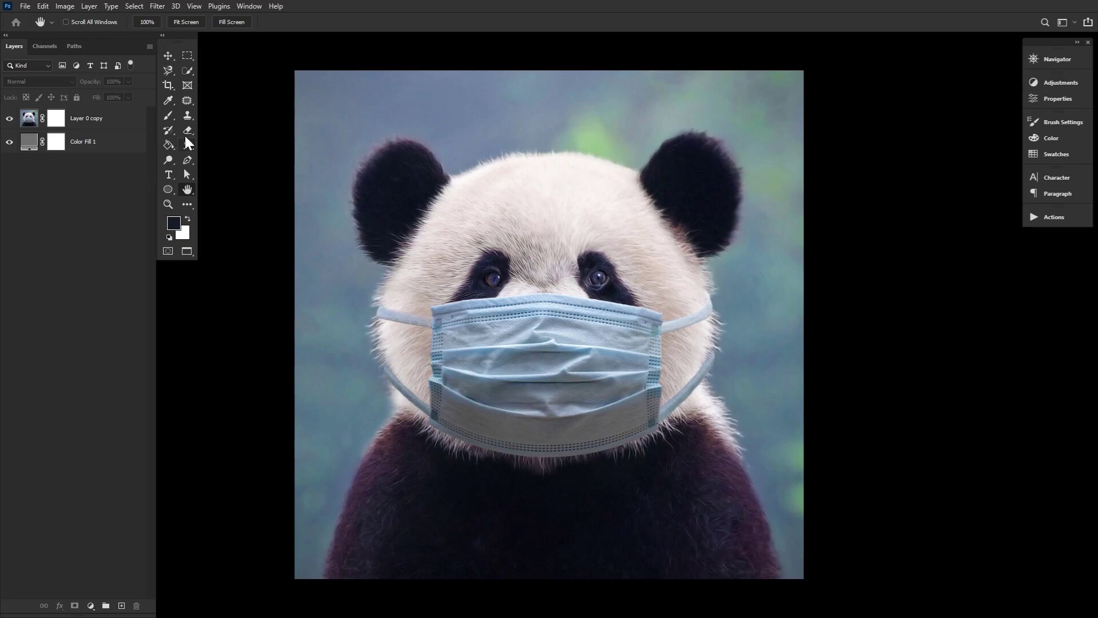
{"action": "left_click", "coordinate": [186, 70]}
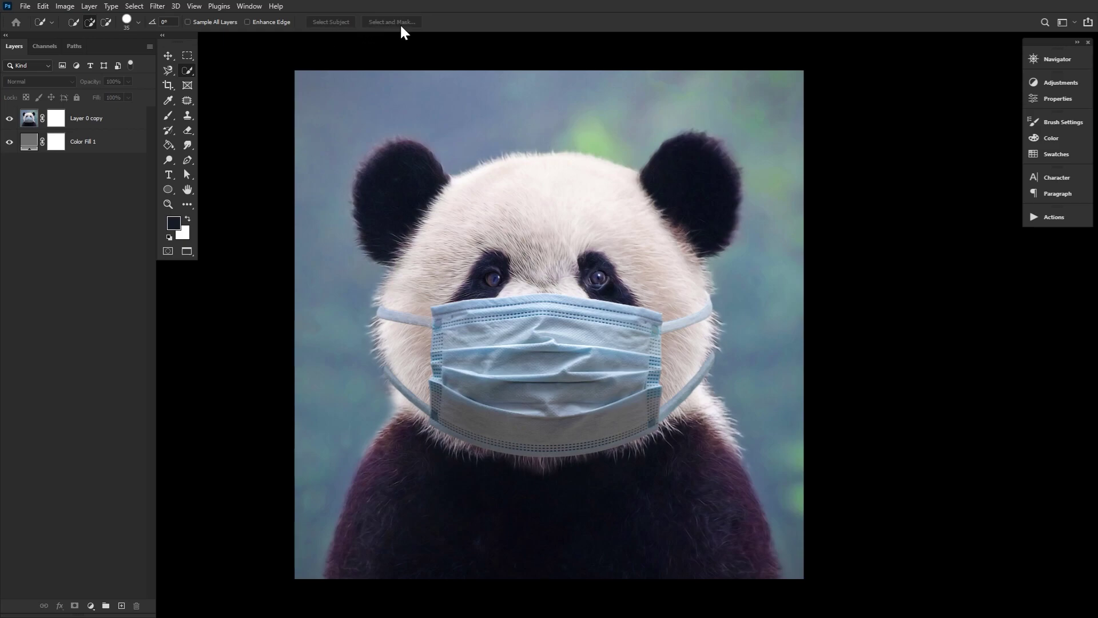
{"action": "left_click", "coordinate": [57, 119]}
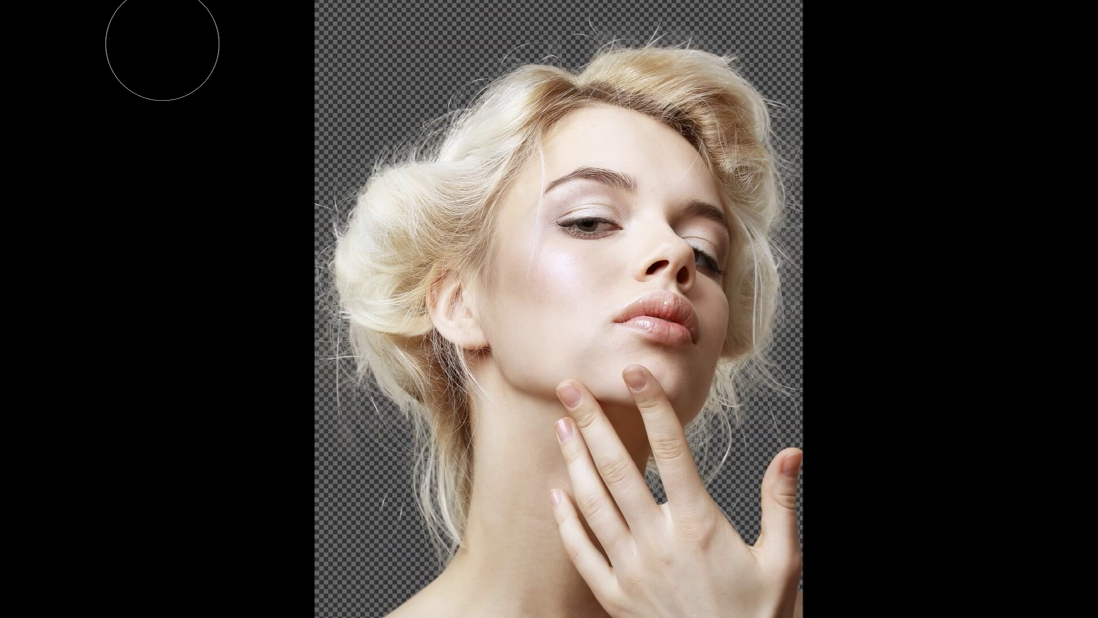
Step: Restore the beige backdrop with one brush stroke across the top and another down both sides
{"action": "mouse_move", "coordinate": [162, 44]}
{"action": "left_mouse_down"}
{"action": "mouse_move", "coordinate": [411, 17]}
{"action": "mouse_move", "coordinate": [809, 49]}
{"action": "mouse_move", "coordinate": [782, 99]}
{"action": "mouse_move", "coordinate": [435, 105]}
{"action": "mouse_move", "coordinate": [233, 130]}
{"action": "mouse_move", "coordinate": [307, 163]}
{"action": "mouse_move", "coordinate": [635, 137]}
{"action": "left_mouse_up"}
{"action": "mouse_move", "coordinate": [801, 143]}
{"action": "left_mouse_down"}
{"action": "mouse_move", "coordinate": [891, 220]}
{"action": "mouse_move", "coordinate": [838, 252]}
{"action": "mouse_move", "coordinate": [346, 210]}
{"action": "mouse_move", "coordinate": [275, 238]}
{"action": "mouse_move", "coordinate": [310, 280]}
{"action": "mouse_move", "coordinate": [697, 291]}
{"action": "mouse_move", "coordinate": [862, 322]}
{"action": "mouse_move", "coordinate": [825, 373]}
{"action": "mouse_move", "coordinate": [513, 349]}
{"action": "mouse_move", "coordinate": [298, 359]}
{"action": "mouse_move", "coordinate": [272, 395]}
{"action": "mouse_move", "coordinate": [308, 420]}
{"action": "mouse_move", "coordinate": [731, 424]}
{"action": "mouse_move", "coordinate": [835, 451]}
{"action": "mouse_move", "coordinate": [818, 504]}
{"action": "mouse_move", "coordinate": [322, 474]}
{"action": "mouse_move", "coordinate": [278, 500]}
{"action": "mouse_move", "coordinate": [351, 539]}
{"action": "mouse_move", "coordinate": [799, 547]}
{"action": "mouse_move", "coordinate": [784, 591]}
{"action": "mouse_move", "coordinate": [298, 563]}
{"action": "mouse_move", "coordinate": [176, 482]}
{"action": "left_mouse_up"}
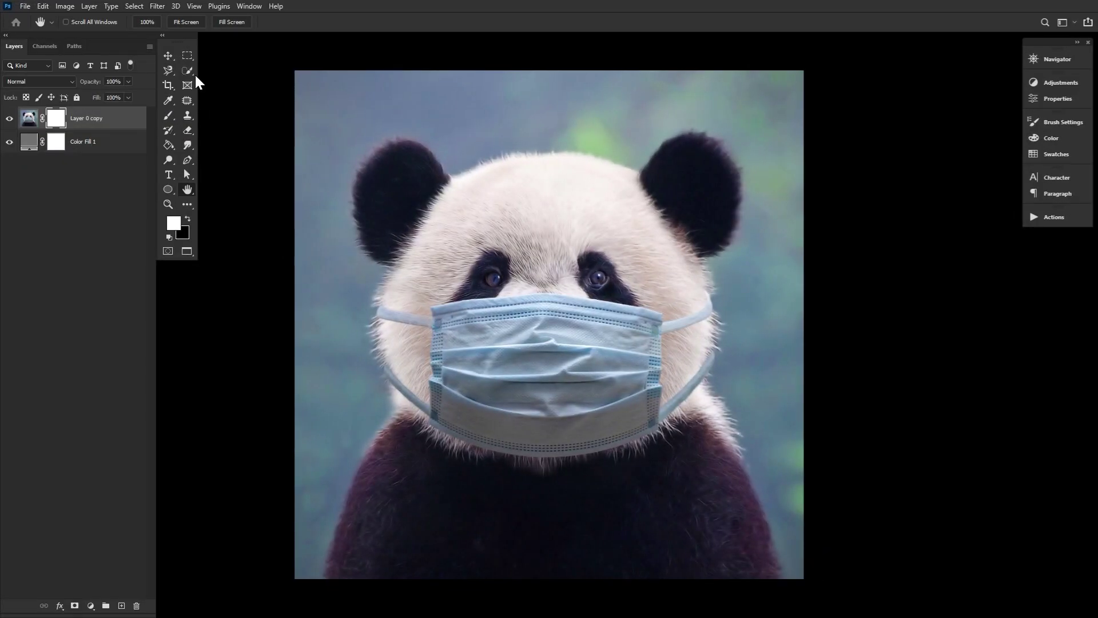
Step: Switch to the Object Selection tool and use Select Subject to select the panda
{"action": "right_click", "coordinate": [189, 71]}
{"action": "left_click", "coordinate": [228, 73]}
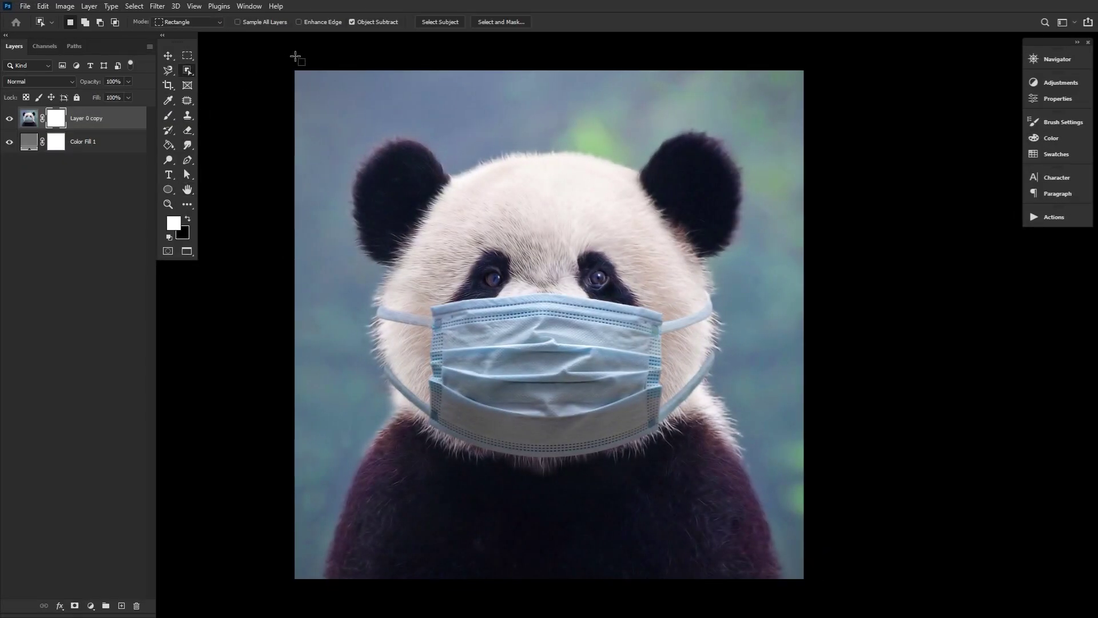
{"action": "left_click", "coordinate": [445, 22]}
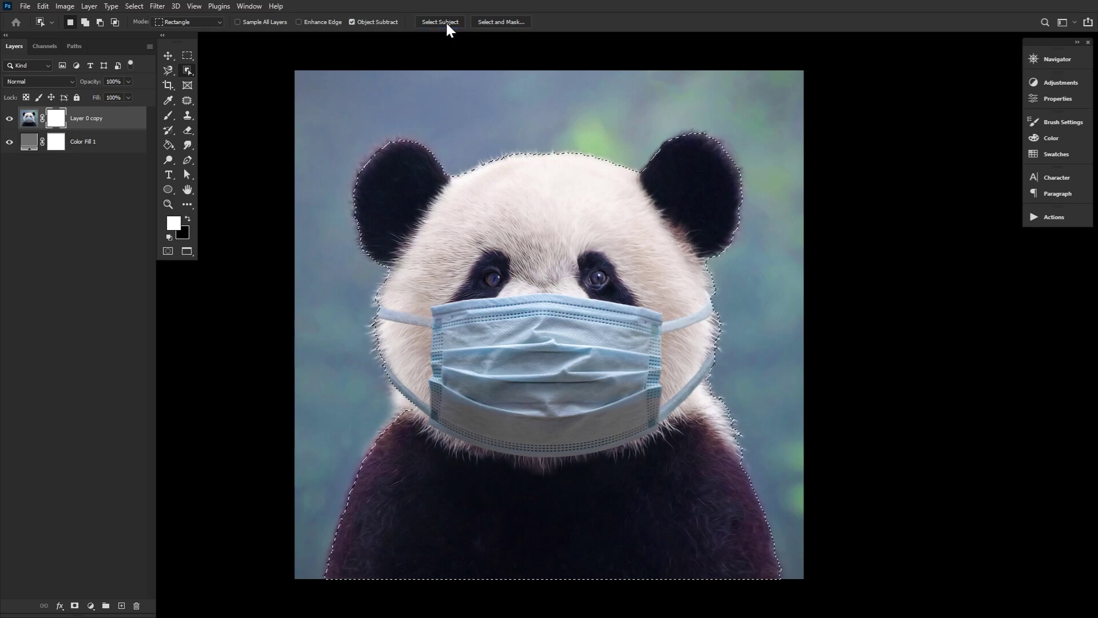
Step: Delete the old layer mask, add a new mask from the selection, and open Select and Mask
{"action": "right_click", "coordinate": [57, 127]}
{"action": "left_click", "coordinate": [86, 140]}
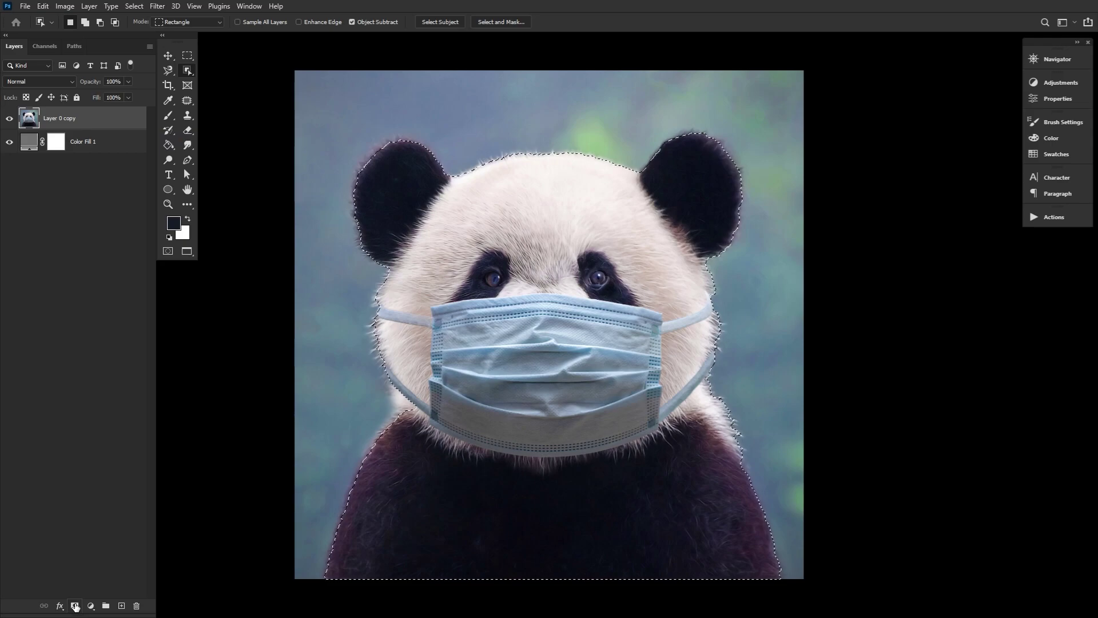
{"action": "left_click", "coordinate": [75, 607]}
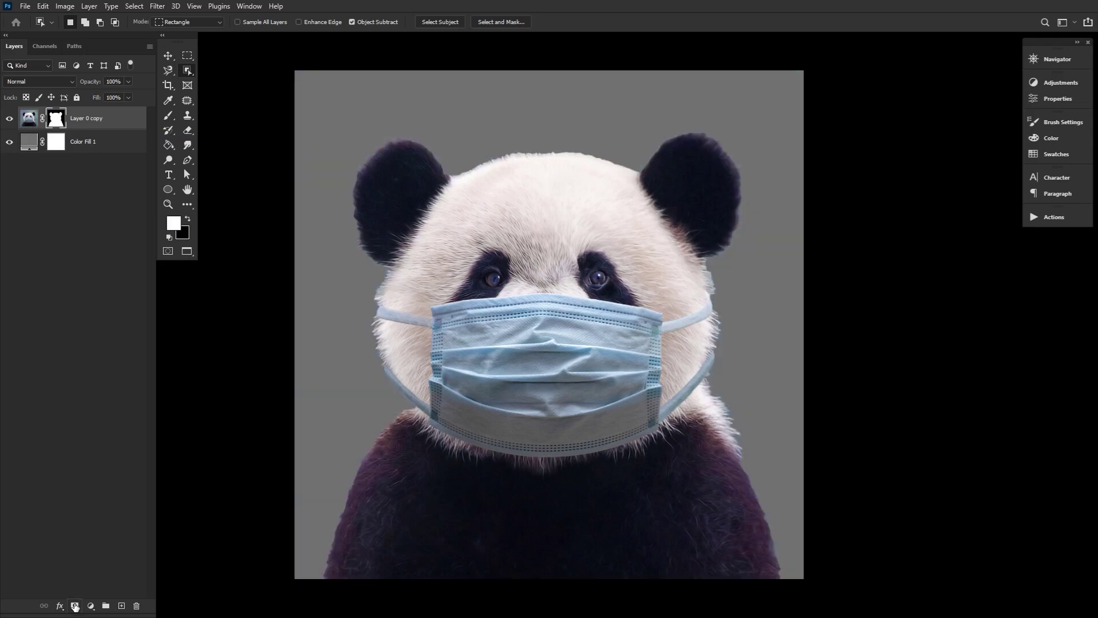
{"action": "double_click", "coordinate": [56, 118]}
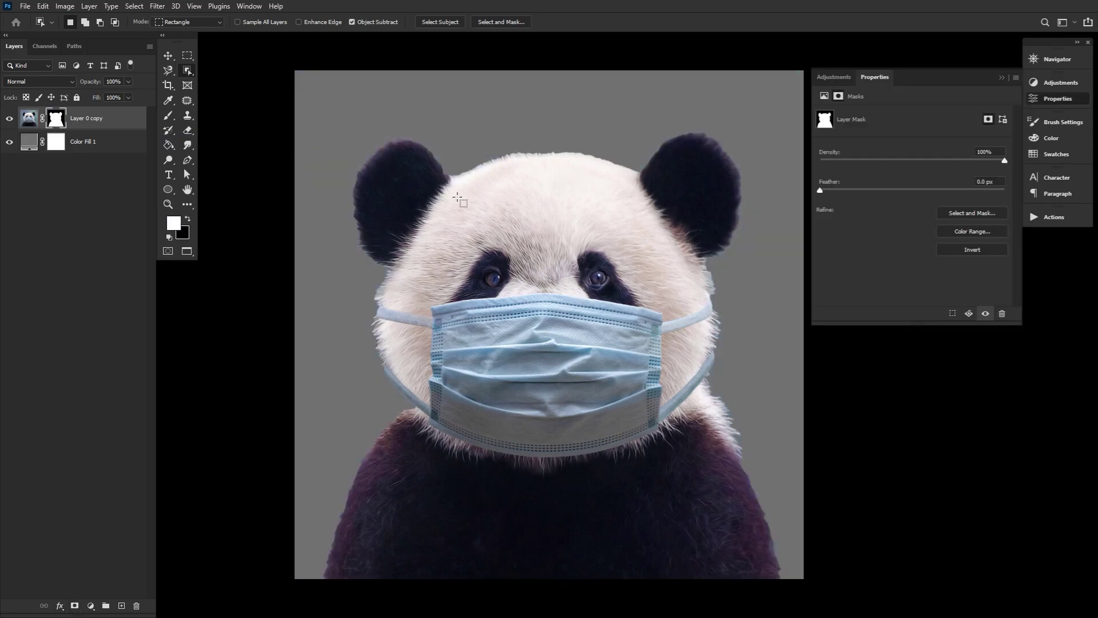
{"action": "left_click", "coordinate": [976, 212]}
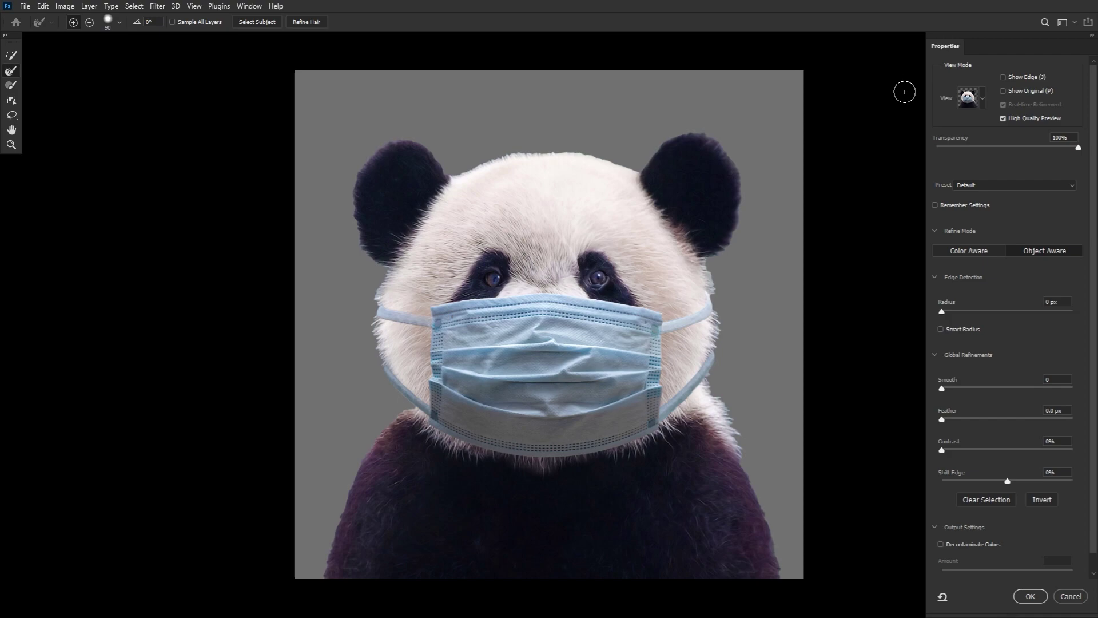
{"action": "left_click", "coordinate": [976, 98]}
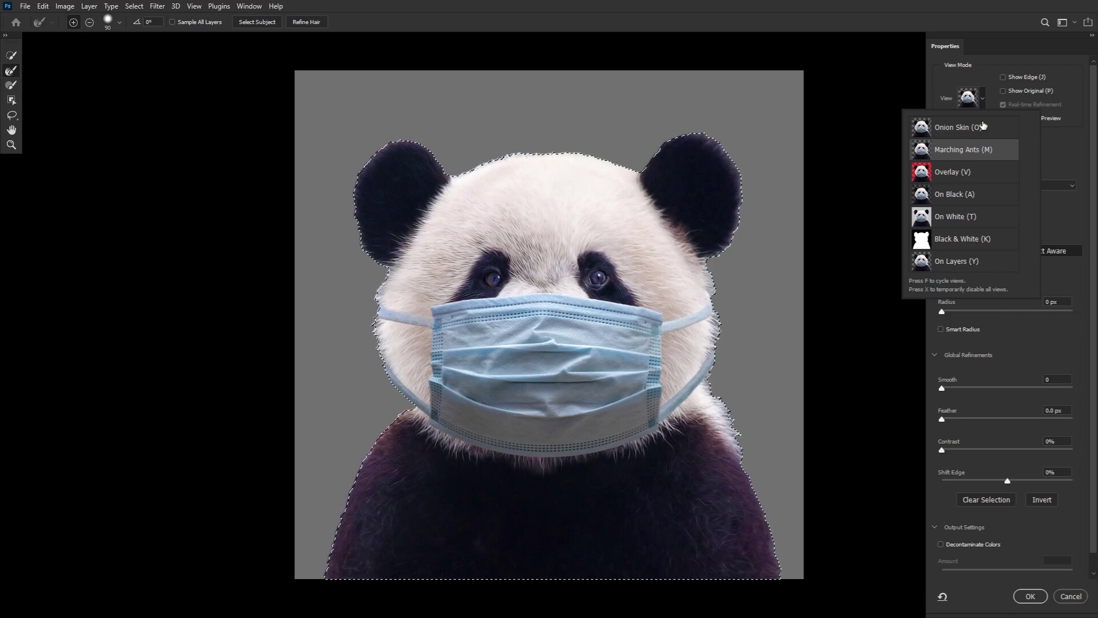
{"action": "left_click", "coordinate": [977, 170]}
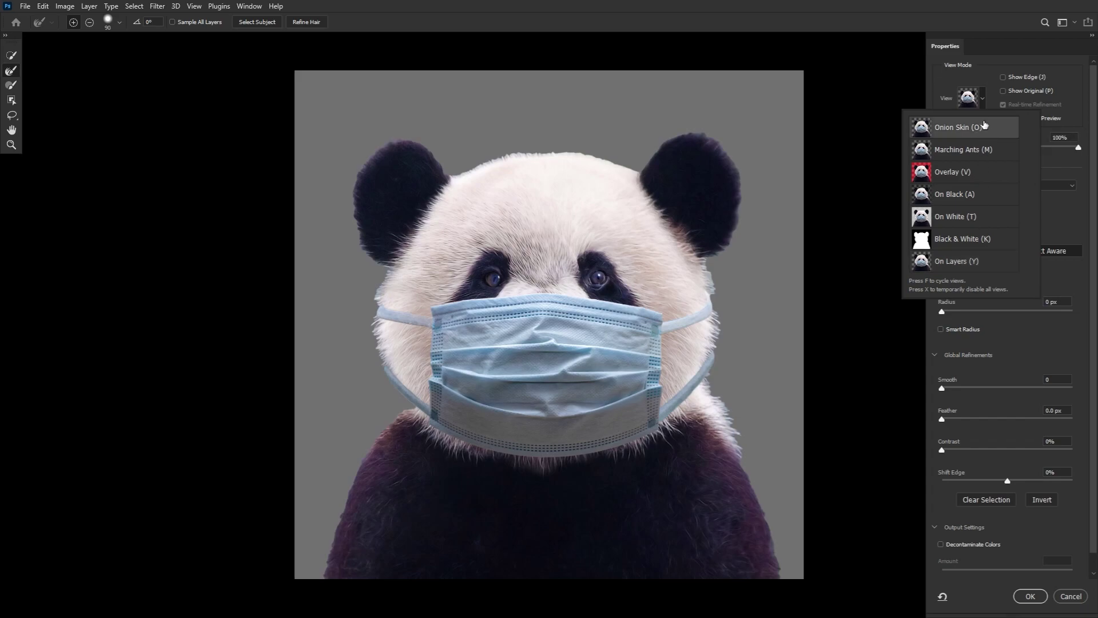
{"action": "left_click", "coordinate": [983, 128]}
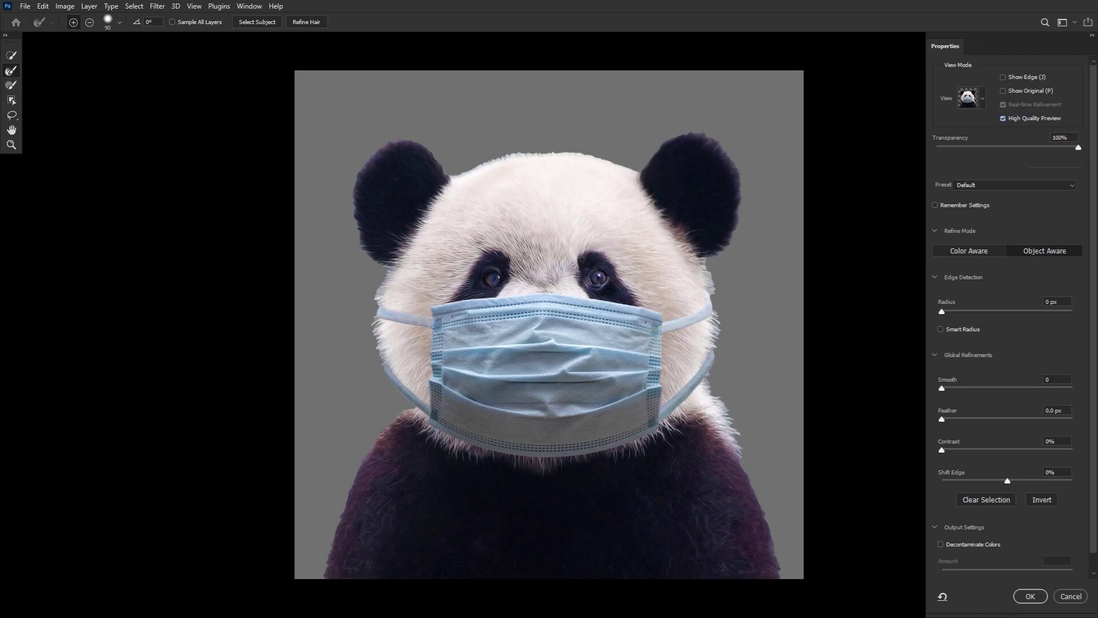
{"action": "mouse_move", "coordinate": [1079, 148]}
{"action": "left_mouse_down"}
{"action": "mouse_move", "coordinate": [886, 151]}
{"action": "mouse_move", "coordinate": [1094, 153]}
{"action": "left_mouse_up"}
{"action": "left_click", "coordinate": [987, 251]}
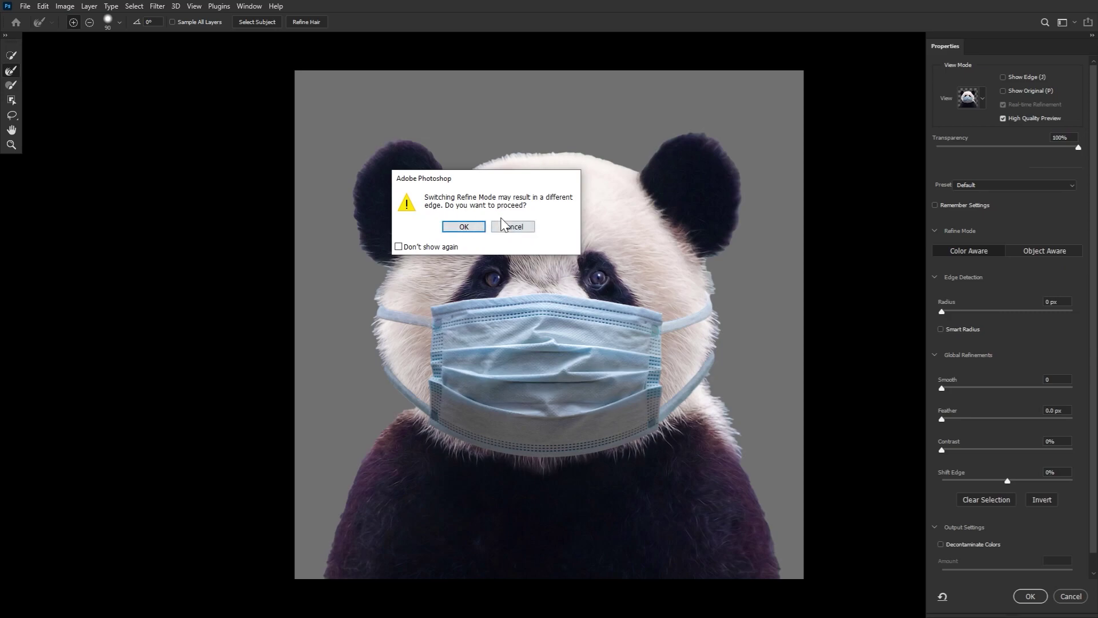
{"action": "left_click", "coordinate": [464, 227]}
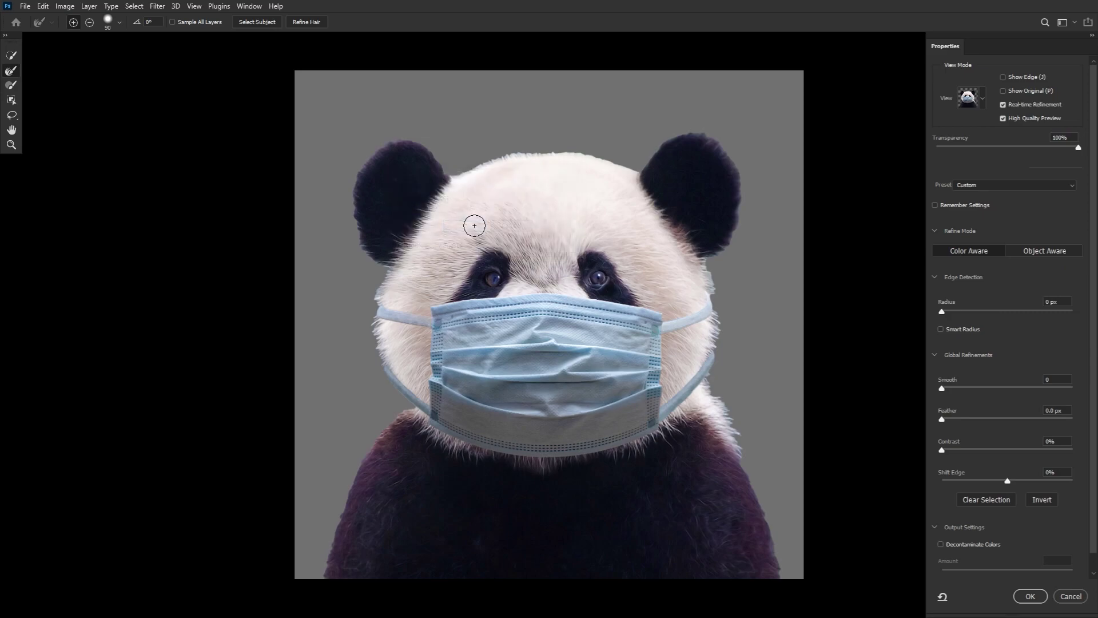
{"action": "left_click", "coordinate": [1042, 250]}
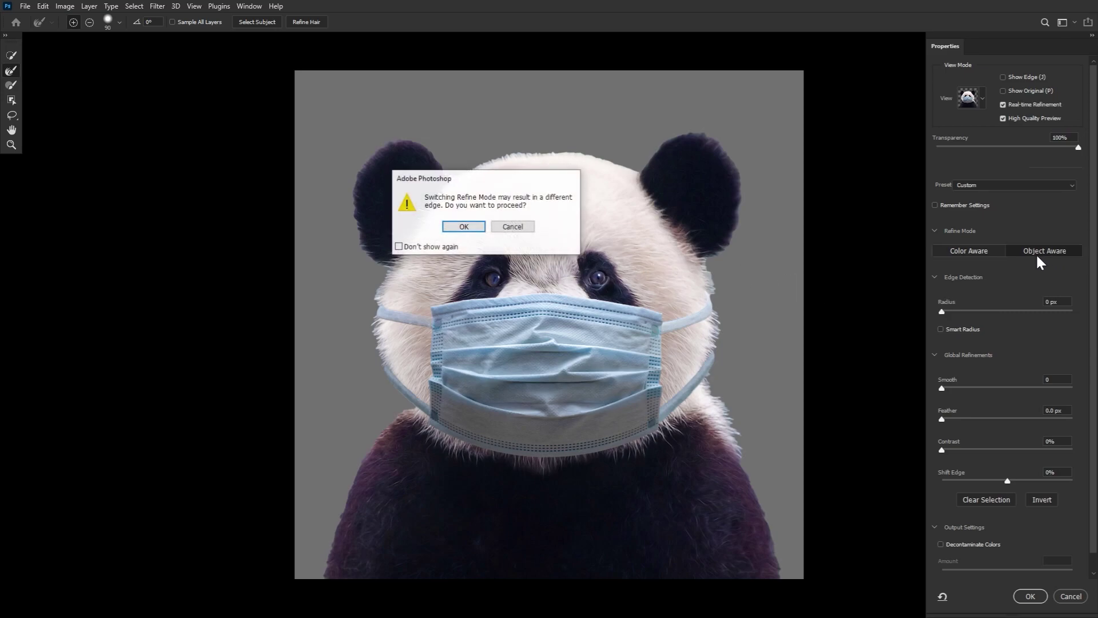
{"action": "left_click", "coordinate": [464, 227]}
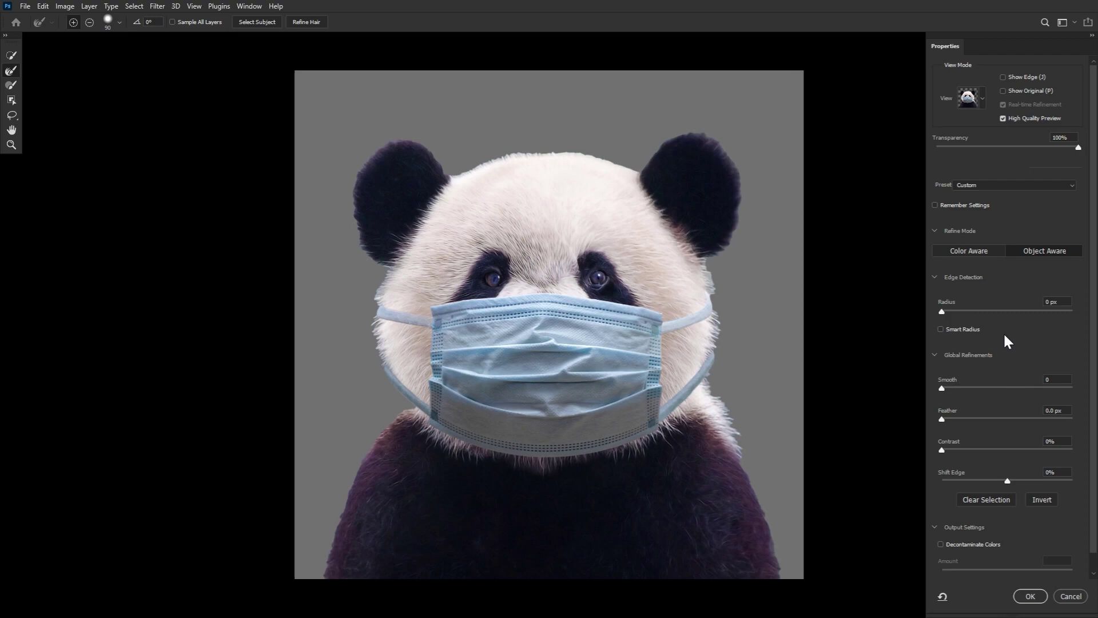
Step: Set the edge detection Radius to 3 px
{"action": "left_click", "coordinate": [954, 311]}
{"action": "left_click_drag", "start_coordinate": [954, 311], "coordinate": [959, 311]}
{"action": "left_click", "coordinate": [927, 314]}
Step: Refine the panda's right shoulder, left cheek and left shoulder at brush size 150, subtracting near the strap
{"action": "mouse_move", "coordinate": [774, 572]}
{"action": "left_mouse_down"}
{"action": "mouse_move", "coordinate": [771, 520]}
{"action": "mouse_move", "coordinate": [713, 376]}
{"action": "mouse_move", "coordinate": [725, 340]}
{"action": "mouse_move", "coordinate": [701, 252]}
{"action": "mouse_move", "coordinate": [724, 245]}
{"action": "mouse_move", "coordinate": [741, 215]}
{"action": "mouse_move", "coordinate": [712, 133]}
{"action": "mouse_move", "coordinate": [675, 136]}
{"action": "mouse_move", "coordinate": [640, 178]}
{"action": "mouse_move", "coordinate": [654, 181]}
{"action": "mouse_move", "coordinate": [513, 148]}
{"action": "mouse_move", "coordinate": [471, 157]}
{"action": "mouse_move", "coordinate": [450, 186]}
{"action": "mouse_move", "coordinate": [412, 134]}
{"action": "mouse_move", "coordinate": [368, 144]}
{"action": "mouse_move", "coordinate": [344, 192]}
{"action": "mouse_move", "coordinate": [360, 241]}
{"action": "mouse_move", "coordinate": [398, 269]}
{"action": "left_mouse_up"}
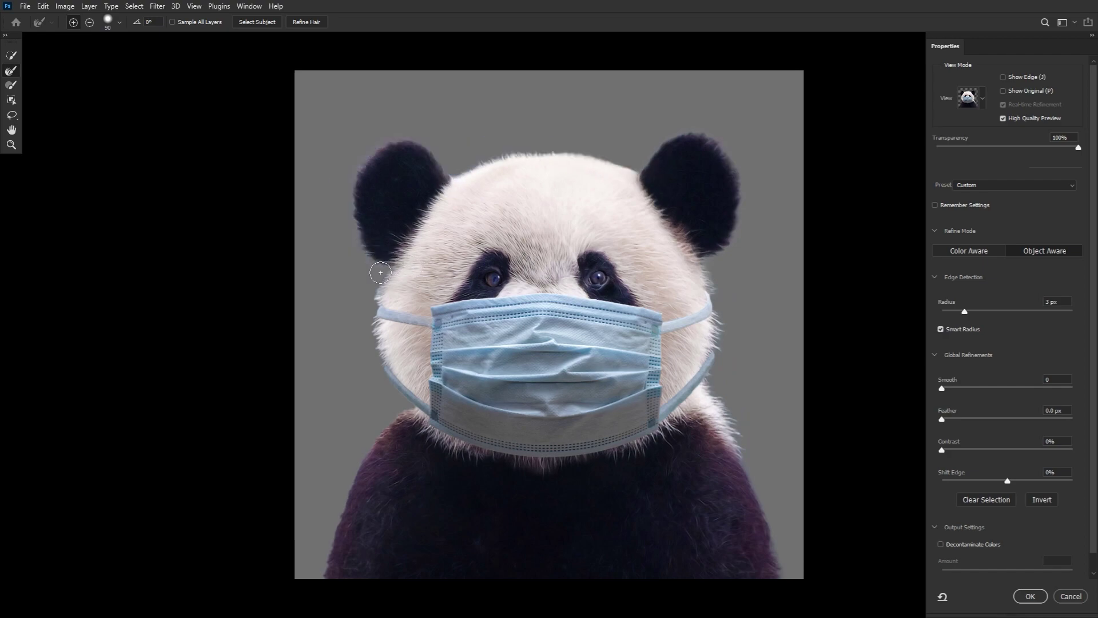
{"action": "key", "text": "bracketright"}
{"action": "key", "text": "bracketleft"}
{"action": "key", "text": "bracketleft"}
{"action": "key", "text": "bracketright"}
{"action": "key", "text": "bracketright"}
{"action": "key", "text": "bracketright"}
{"action": "mouse_move", "coordinate": [382, 280]}
{"action": "left_mouse_down"}
{"action": "mouse_move", "coordinate": [364, 316]}
{"action": "mouse_move", "coordinate": [368, 363]}
{"action": "mouse_move", "coordinate": [401, 402]}
{"action": "mouse_move", "coordinate": [378, 406]}
{"action": "left_mouse_up"}
{"action": "key", "text": "alt"}
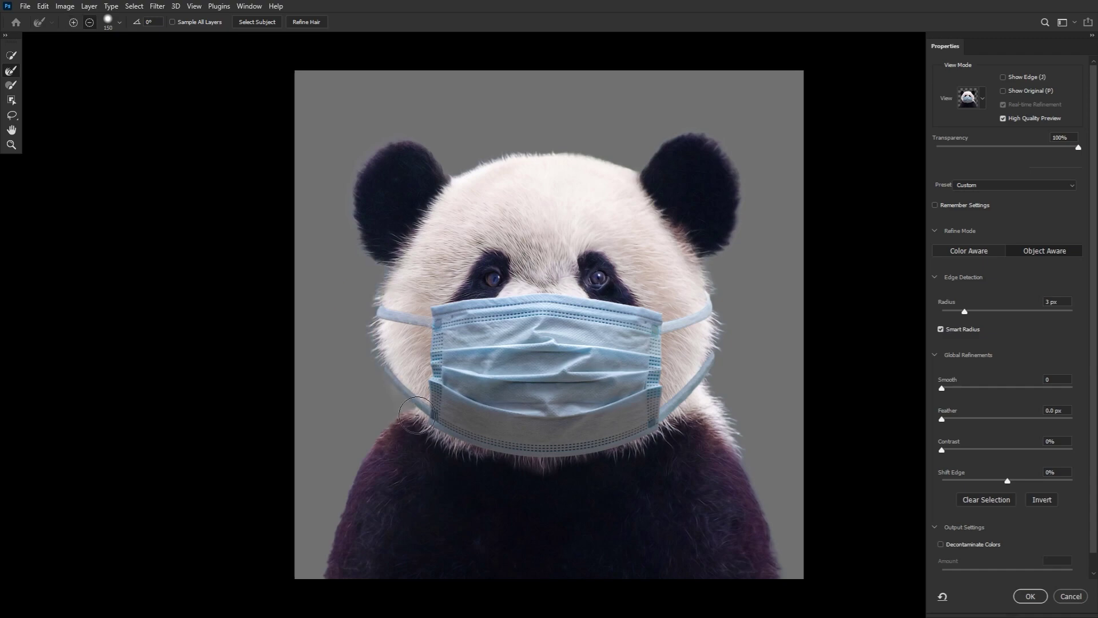
{"action": "mouse_move", "coordinate": [422, 399]}
{"action": "left_mouse_down"}
{"action": "mouse_move", "coordinate": [399, 389]}
{"action": "mouse_move", "coordinate": [414, 374]}
{"action": "left_mouse_up"}
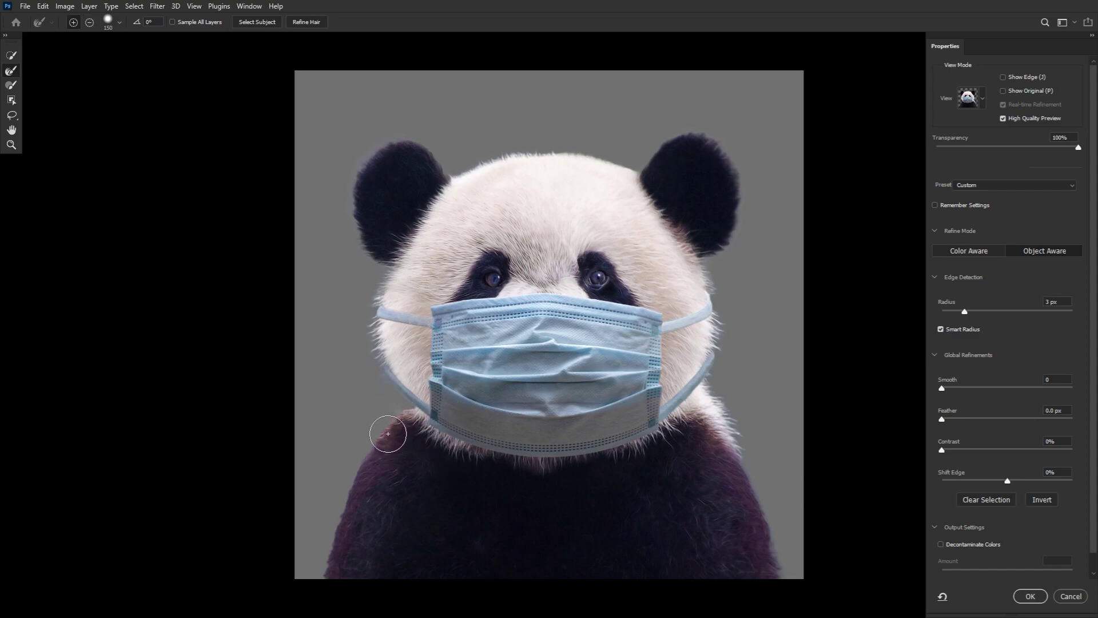
{"action": "mouse_move", "coordinate": [388, 434]}
{"action": "left_mouse_down"}
{"action": "mouse_move", "coordinate": [357, 461]}
{"action": "mouse_move", "coordinate": [314, 544]}
{"action": "left_mouse_up"}
{"action": "mouse_move", "coordinate": [406, 437]}
{"action": "left_mouse_down"}
{"action": "mouse_move", "coordinate": [385, 269]}
{"action": "mouse_move", "coordinate": [354, 221]}
{"action": "mouse_move", "coordinate": [388, 156]}
{"action": "mouse_move", "coordinate": [436, 156]}
{"action": "left_mouse_up"}
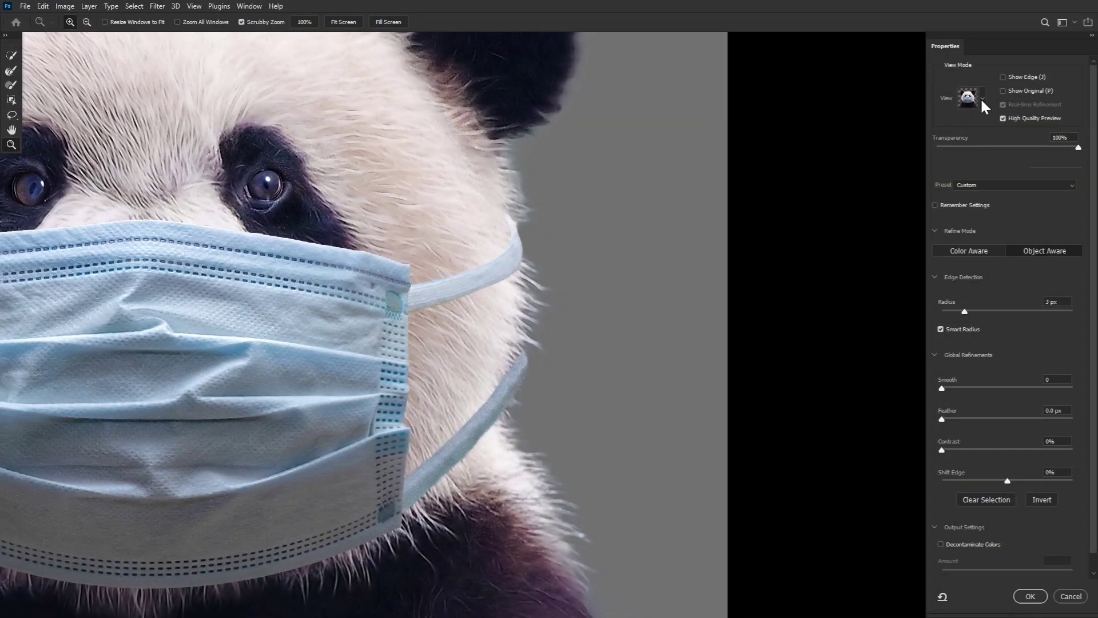
Step: Switch the Select and Mask preview to Black & White view
{"action": "left_click", "coordinate": [980, 97]}
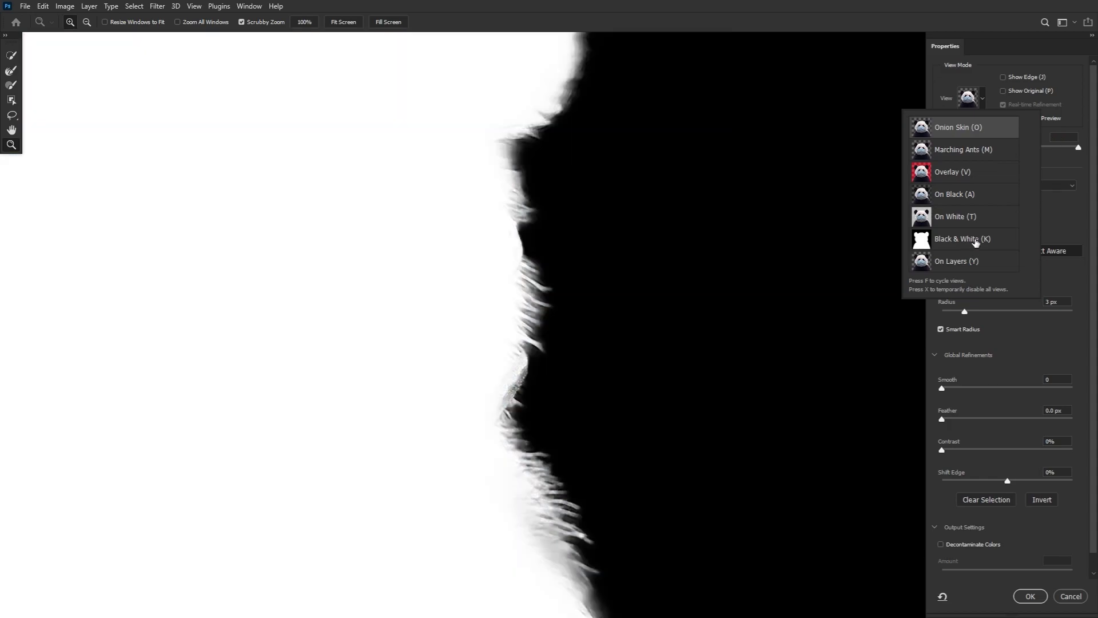
{"action": "left_click", "coordinate": [976, 241]}
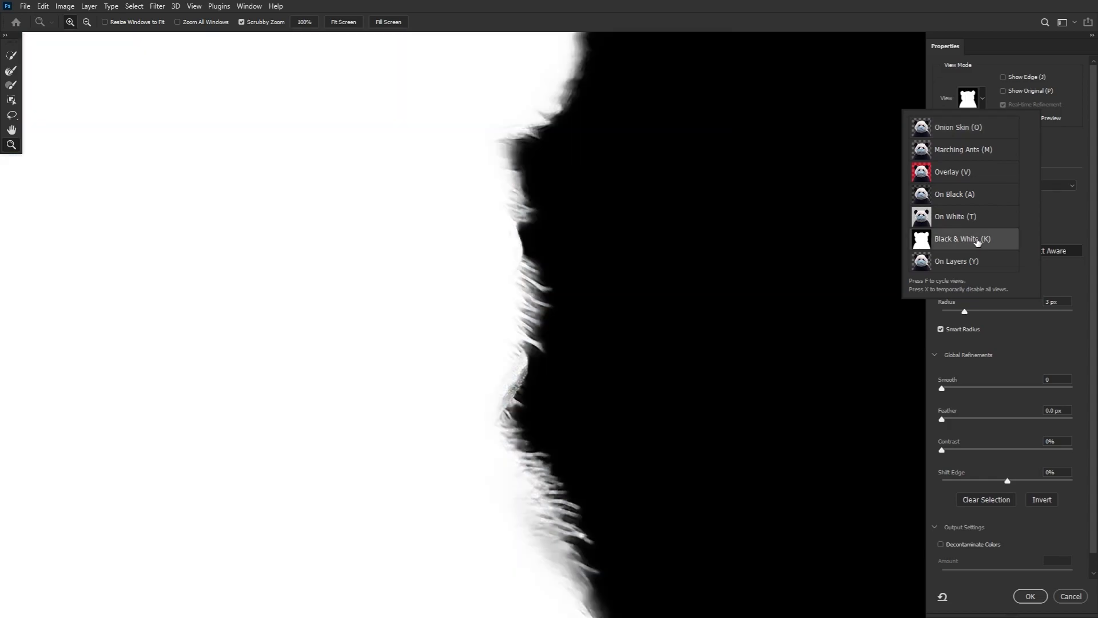
{"action": "left_click", "coordinate": [981, 107]}
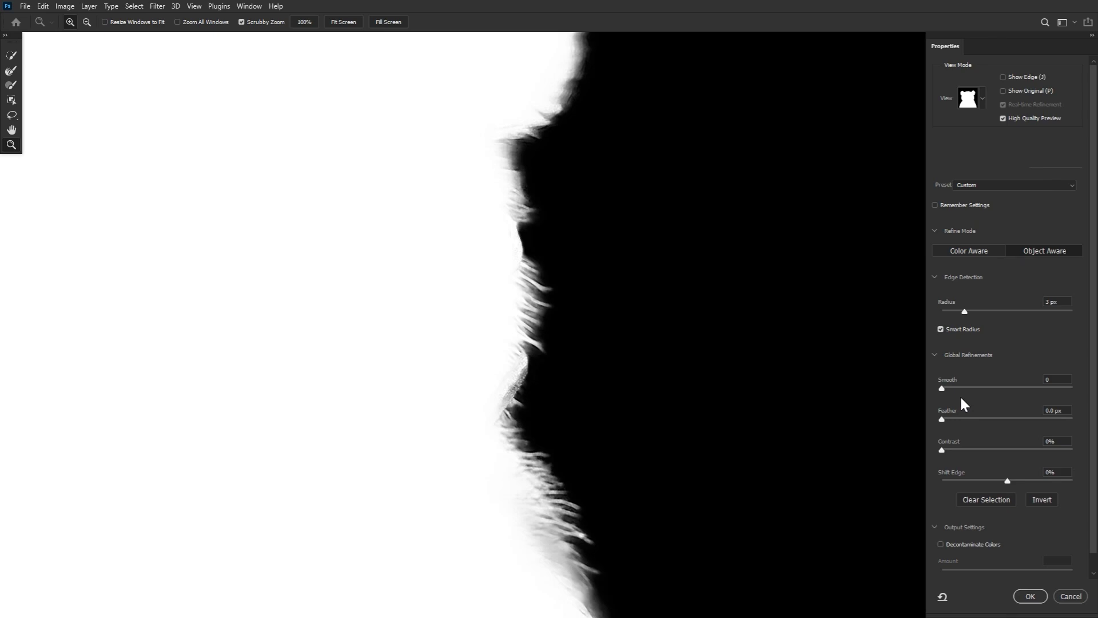
Step: Try Smooth at 13, then set it to 0 and leave Contrast and Shift Edge at 0%
{"action": "left_click_drag", "start_coordinate": [950, 390], "coordinate": [1060, 392]}
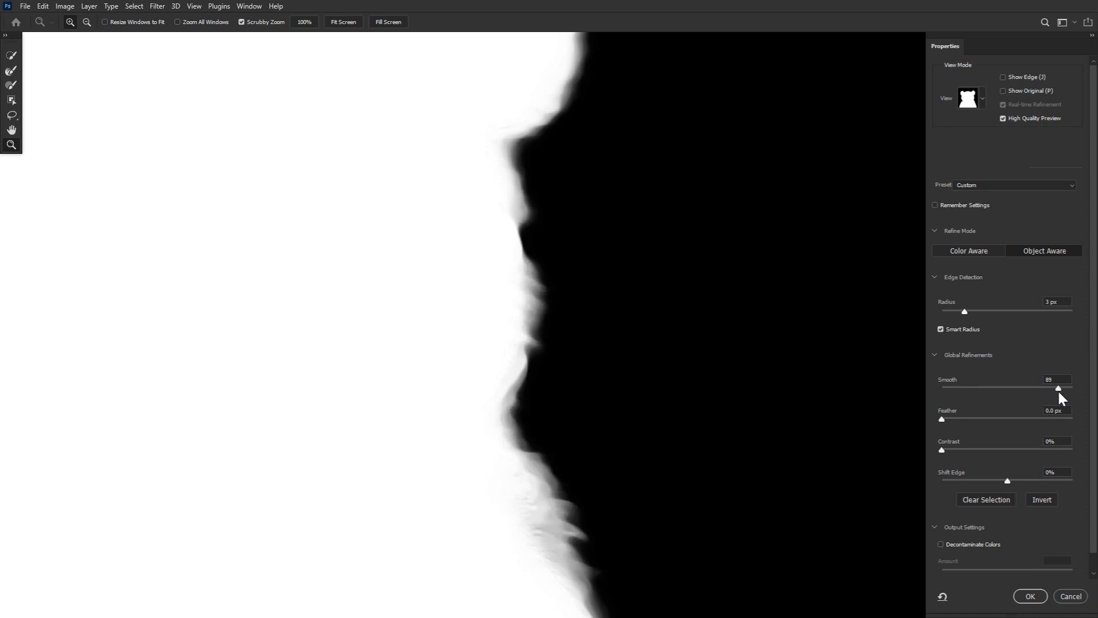
{"action": "left_click_drag", "start_coordinate": [933, 401], "coordinate": [918, 421]}
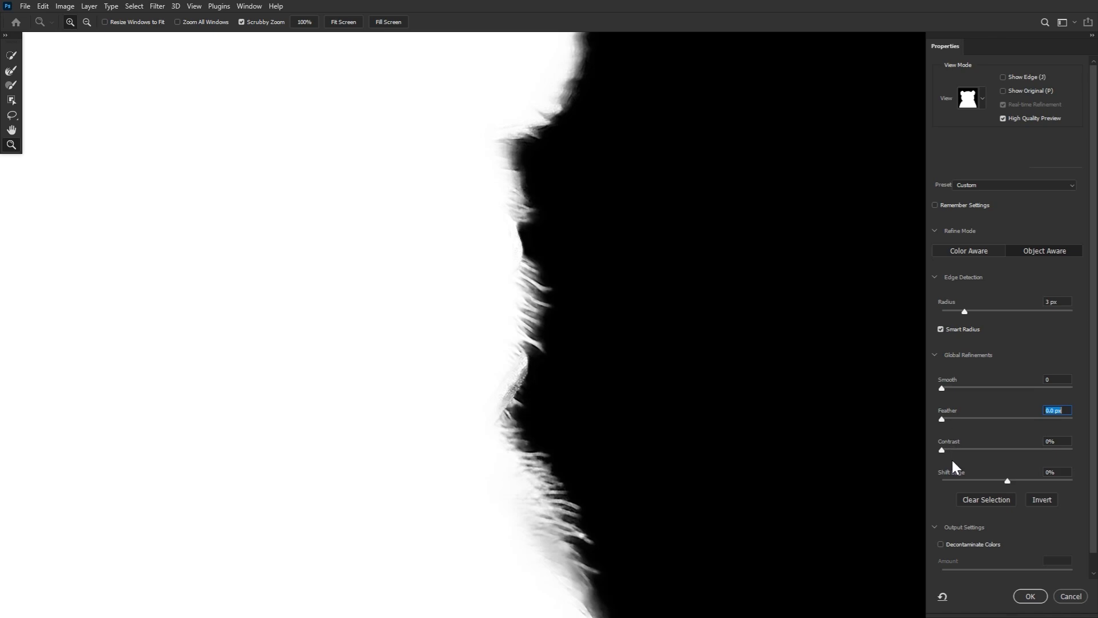
{"action": "mouse_move", "coordinate": [942, 450]}
{"action": "left_mouse_down"}
{"action": "mouse_move", "coordinate": [1086, 450]}
{"action": "mouse_move", "coordinate": [936, 450]}
{"action": "left_mouse_up"}
{"action": "mouse_move", "coordinate": [1005, 483]}
{"action": "left_mouse_down"}
{"action": "mouse_move", "coordinate": [929, 480]}
{"action": "mouse_move", "coordinate": [1093, 483]}
{"action": "mouse_move", "coordinate": [1009, 483]}
{"action": "left_mouse_up"}
Step: Switch to Onion Skin view and toggle Decontaminate Colors on and off, leaving it unchecked
{"action": "left_click", "coordinate": [983, 99]}
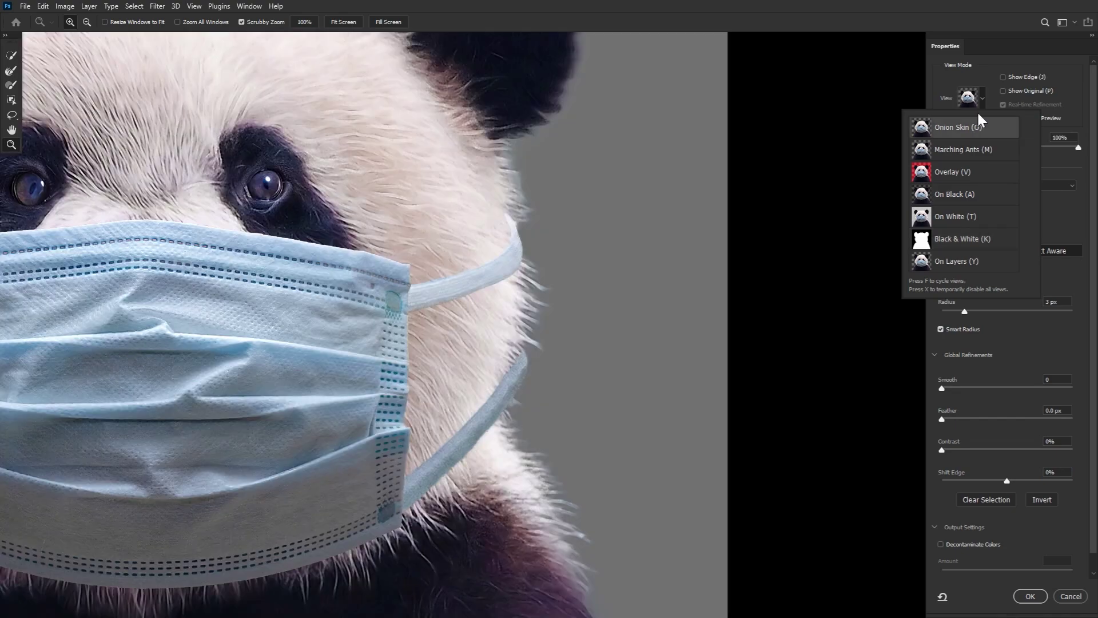
{"action": "left_click", "coordinate": [979, 103]}
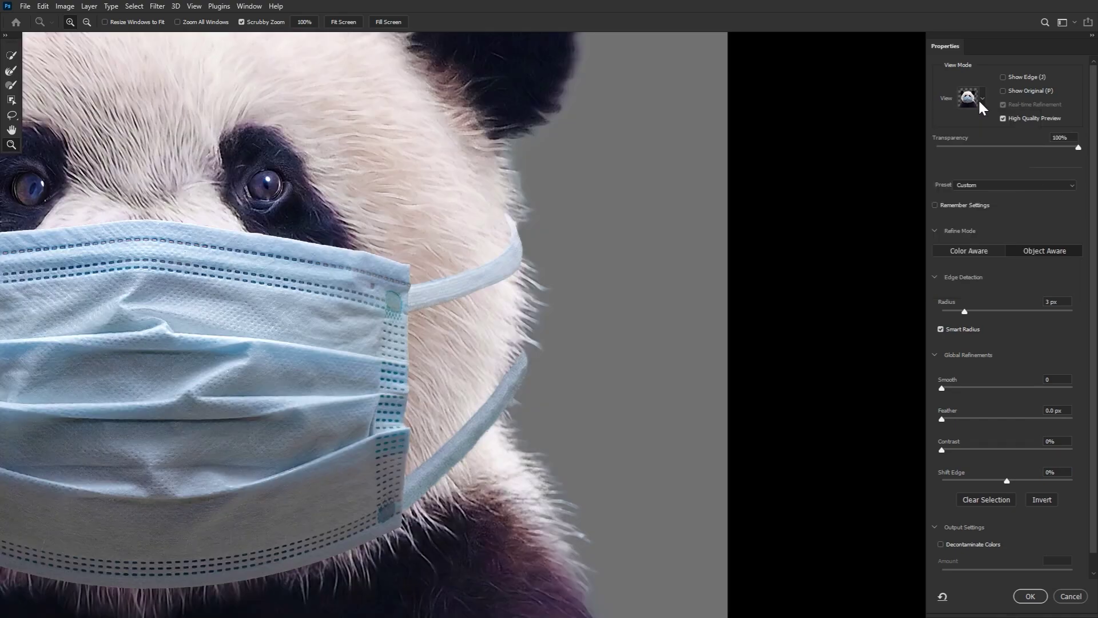
{"action": "left_click", "coordinate": [941, 543]}
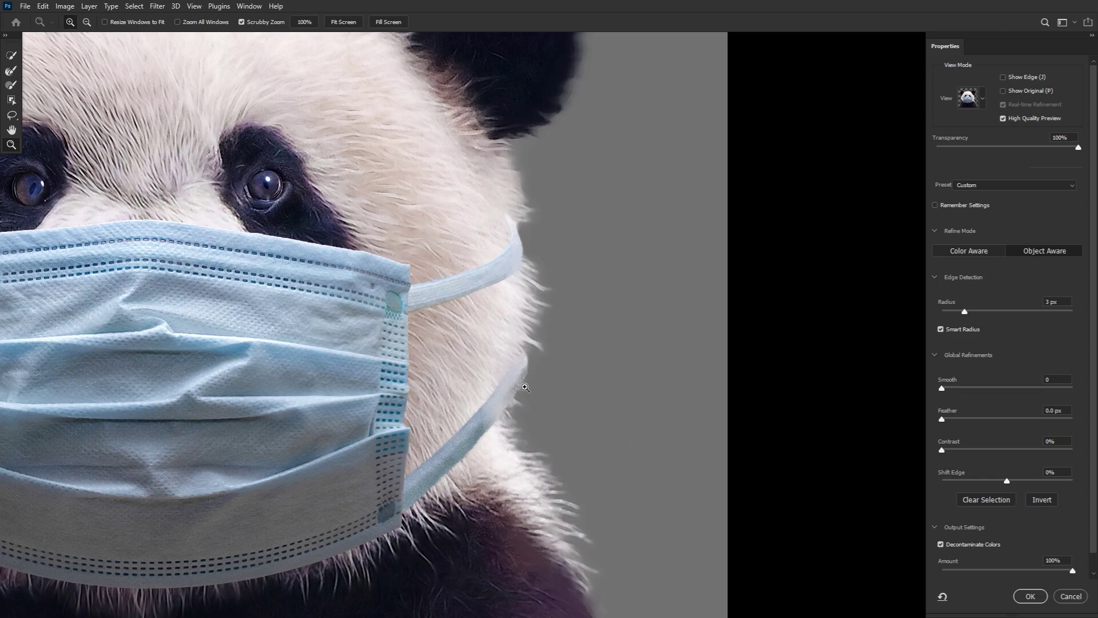
{"action": "left_click", "coordinate": [940, 544]}
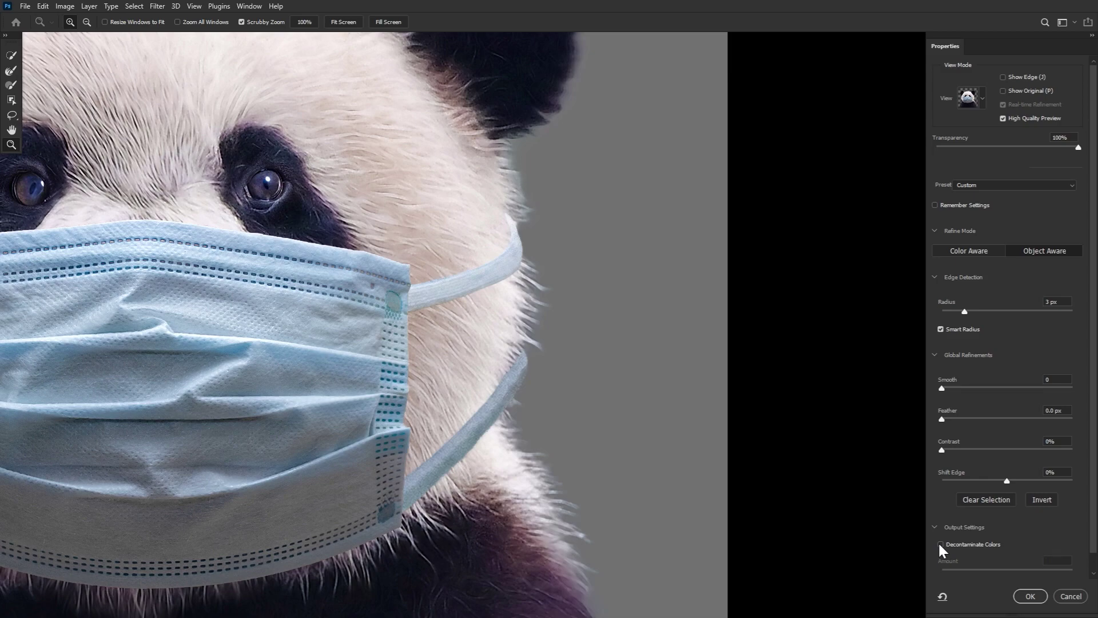
{"action": "left_click", "coordinate": [940, 543]}
{"action": "left_click", "coordinate": [940, 543]}
Step: Apply the refined panda mask with OK and zoom in on the face mask's ear loop
{"action": "left_click", "coordinate": [1031, 596]}
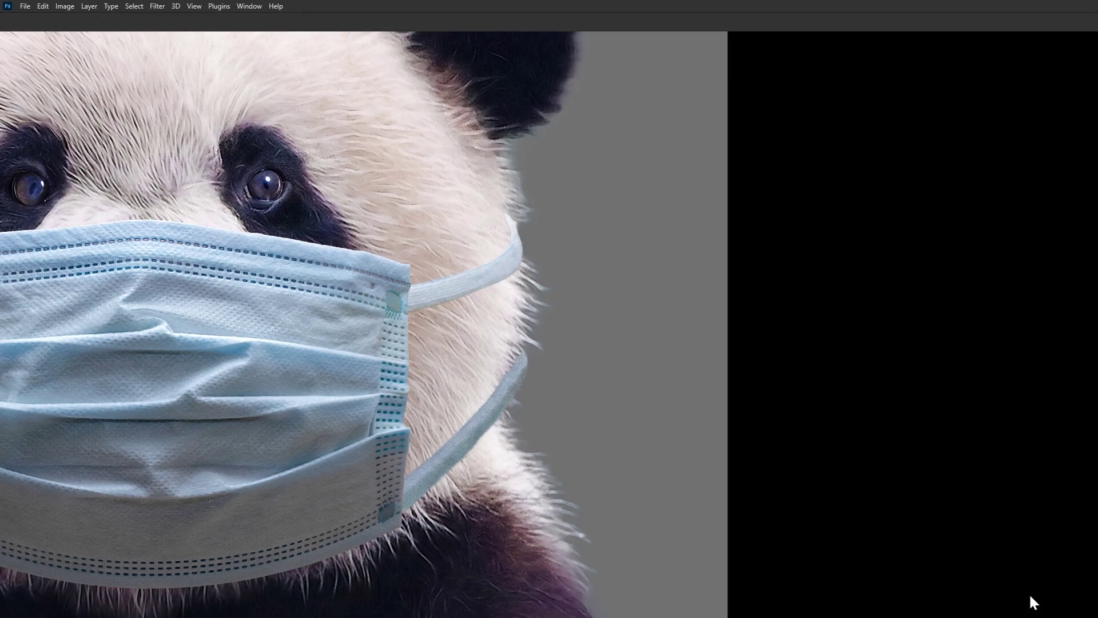
{"action": "left_click", "coordinate": [1058, 98]}
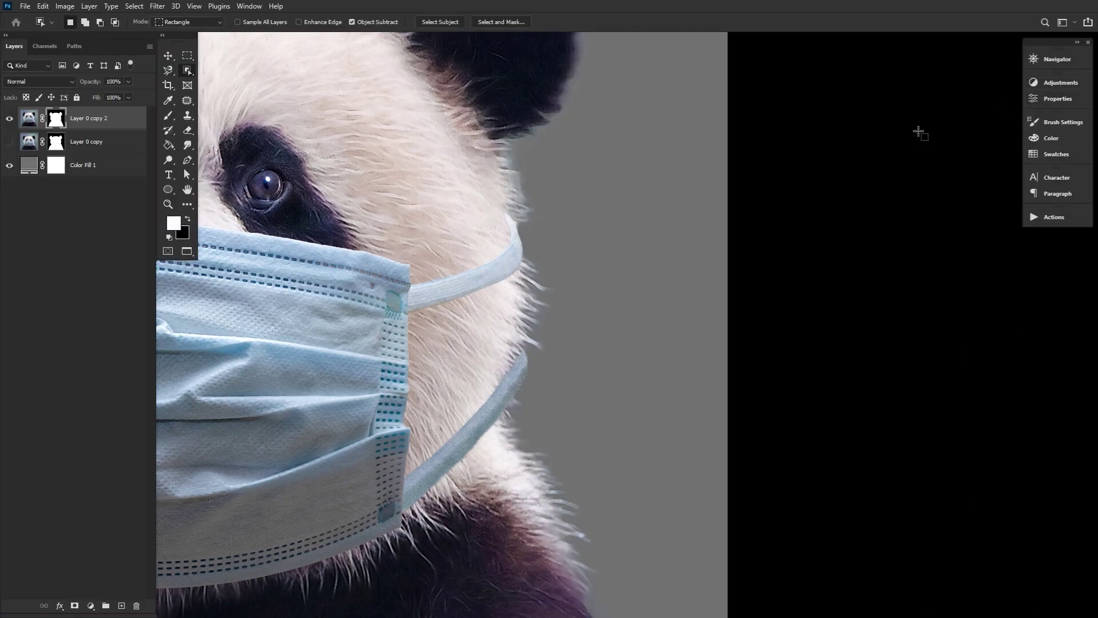
{"action": "left_click", "coordinate": [168, 204]}
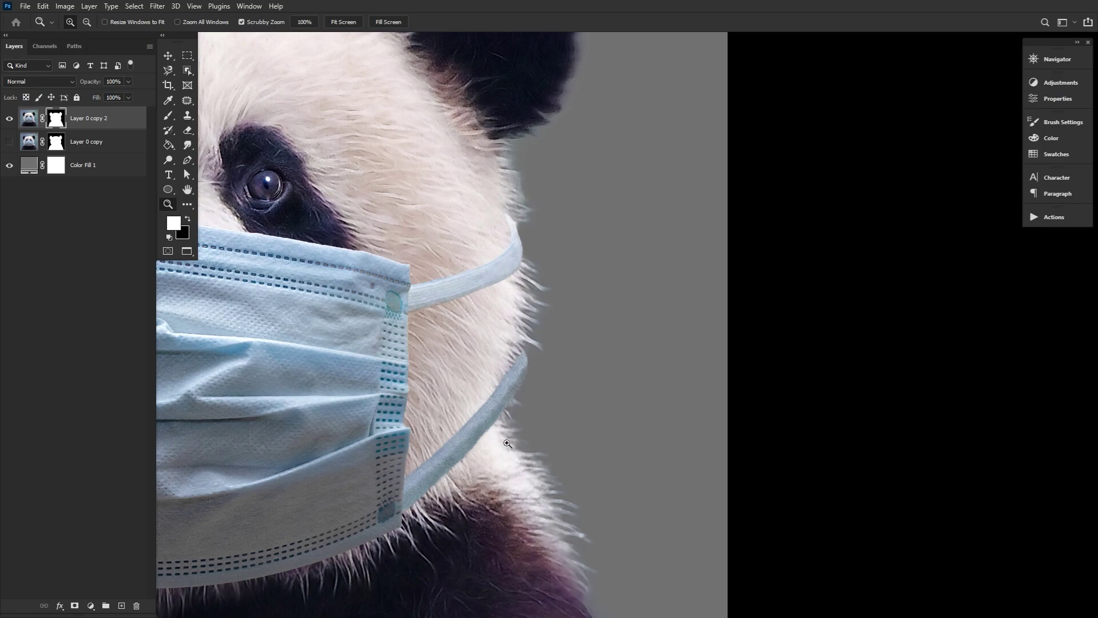
{"action": "left_click", "coordinate": [501, 417]}
Step: Paint the mask along the ear loop with a smaller brush to remove the fringe
{"action": "left_click", "coordinate": [169, 115]}
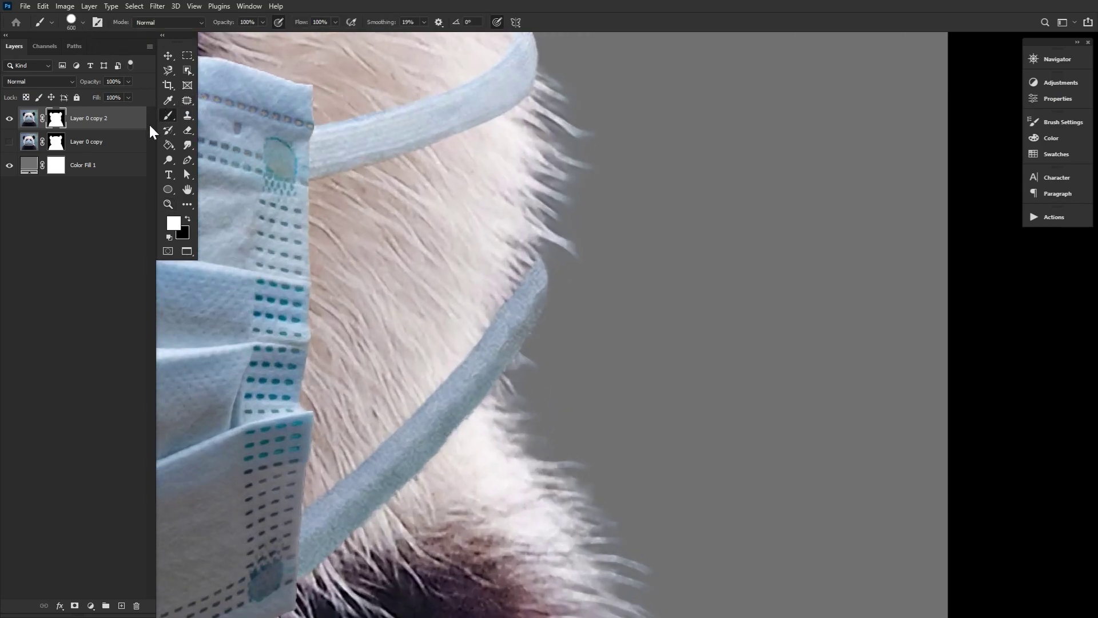
{"action": "key", "text": "bracketleft"}
{"action": "key", "text": "bracketleft"}
{"action": "key", "text": "bracketleft"}
{"action": "key", "text": "bracketleft"}
{"action": "key", "text": "bracketleft"}
{"action": "key", "text": "bracketleft"}
{"action": "key", "text": "bracketleft"}
{"action": "key", "text": "bracketleft"}
{"action": "key", "text": "bracketleft"}
{"action": "key", "text": "bracketleft"}
{"action": "key", "text": "bracketleft"}
{"action": "key", "text": "bracketleft"}
{"action": "key", "text": "bracketleft"}
{"action": "key", "text": "bracketleft"}
{"action": "key", "text": "bracketleft"}
{"action": "key", "text": "bracketleft"}
{"action": "key", "text": "bracketleft"}
{"action": "key", "text": "bracketleft"}
{"action": "key", "text": "bracketleft"}
{"action": "key", "text": "bracketleft"}
{"action": "key", "text": "bracketleft"}
{"action": "left_click_drag", "start_coordinate": [507, 343], "coordinate": [507, 337]}
{"action": "left_click_drag", "start_coordinate": [536, 289], "coordinate": [494, 372]}
{"action": "left_click_drag", "start_coordinate": [469, 155], "coordinate": [418, 268]}
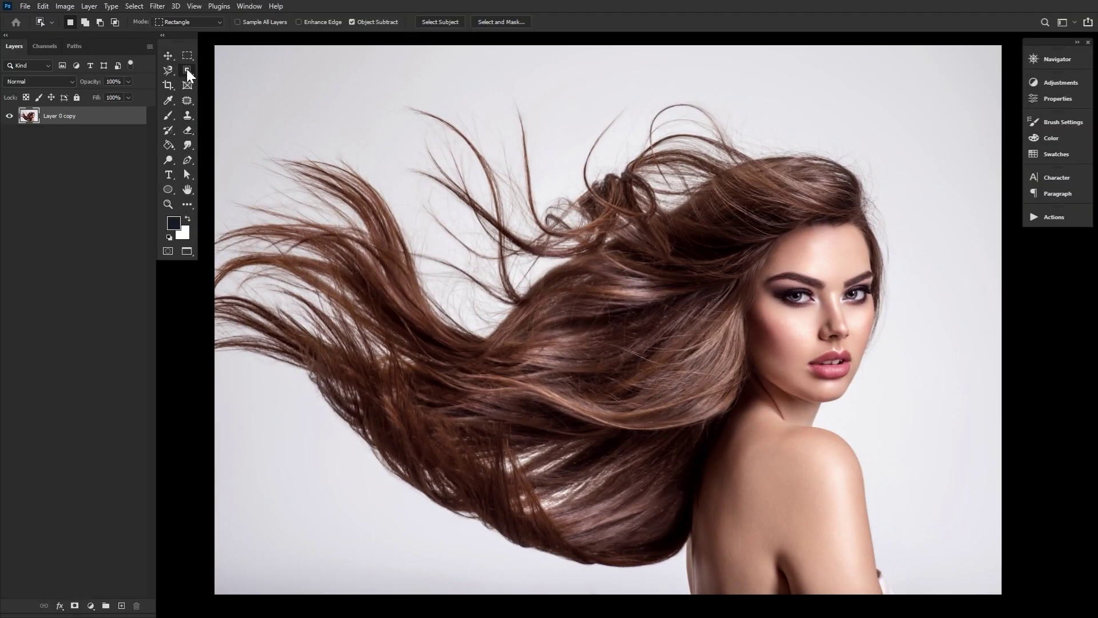
Step: Select the woman as subject, then apply Refine Hair and Decontaminate Colors in Select and Mask
{"action": "left_click", "coordinate": [441, 21]}
{"action": "left_click", "coordinate": [501, 21]}
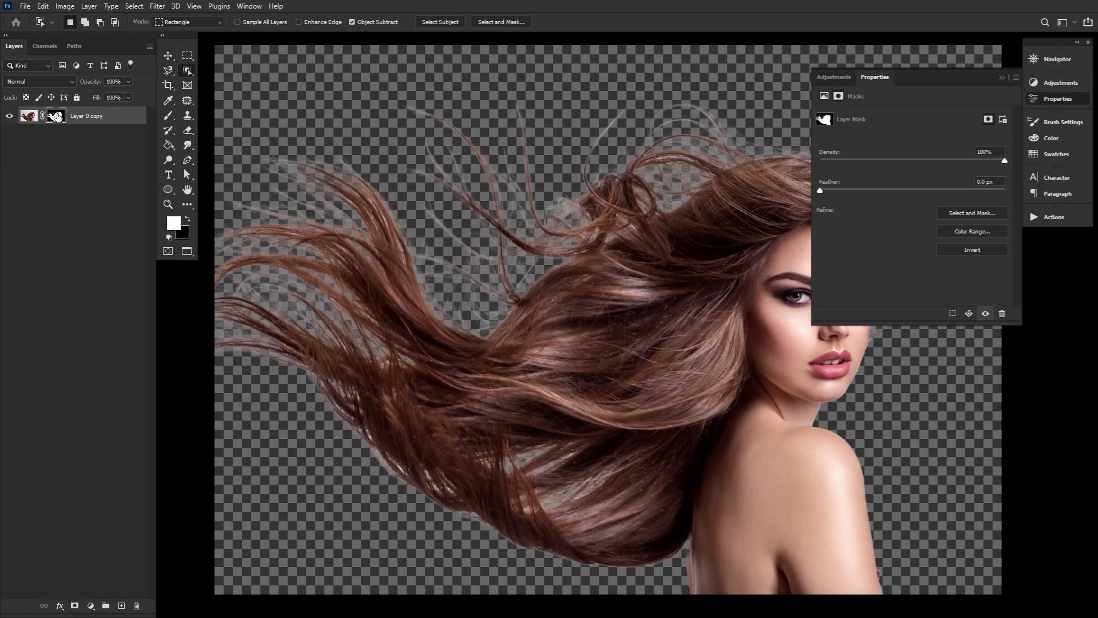
{"action": "key", "text": "r"}
{"action": "left_click", "coordinate": [310, 20]}
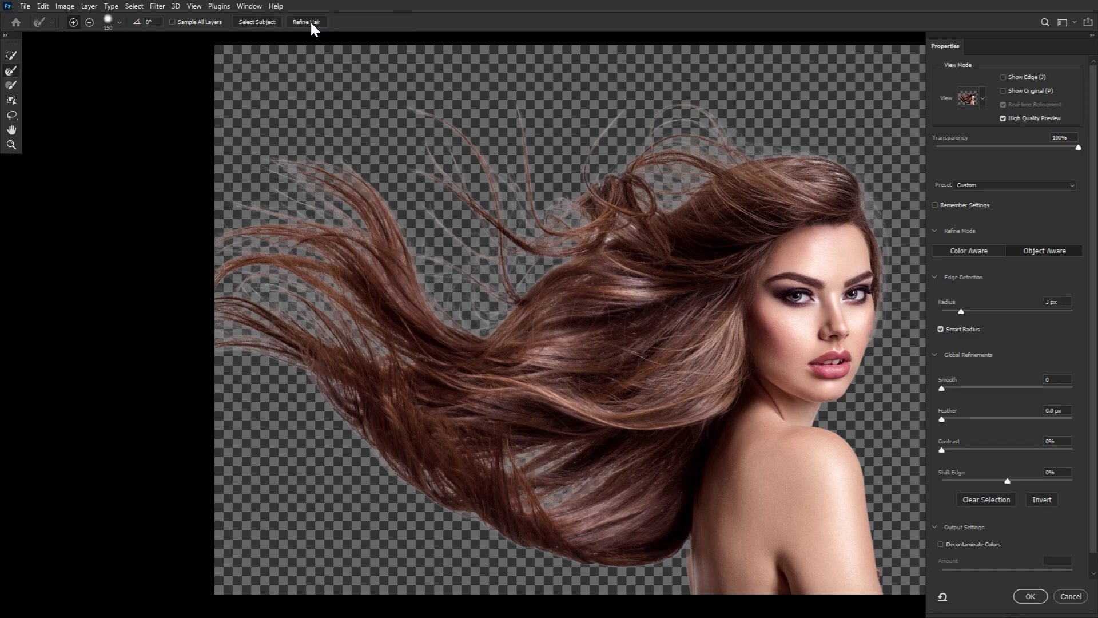
{"action": "left_click", "coordinate": [941, 544]}
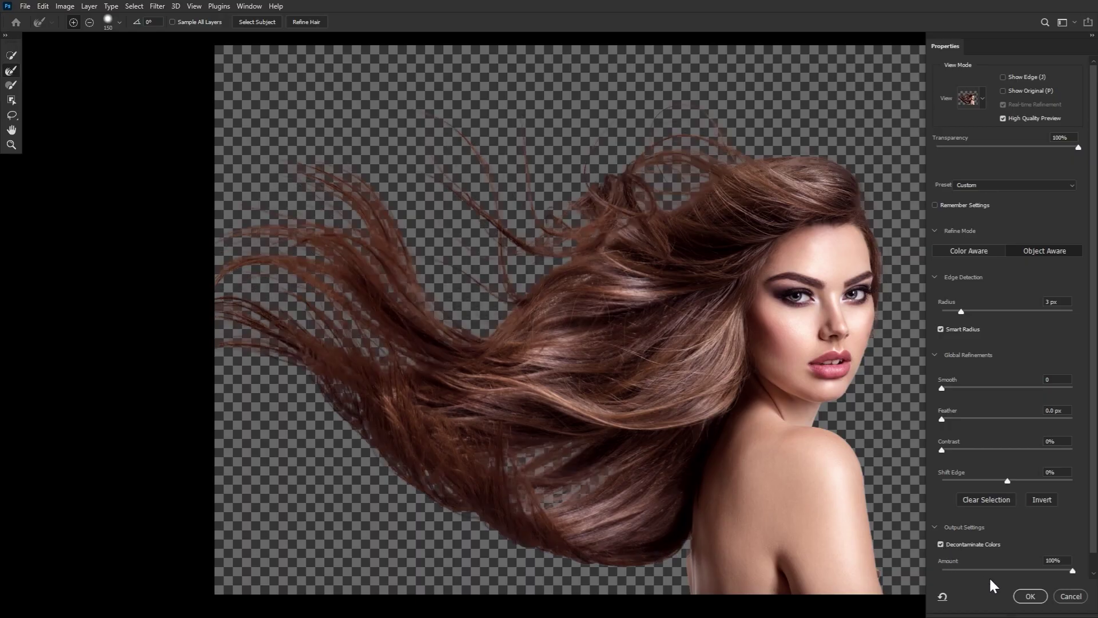
{"action": "left_click", "coordinate": [1032, 596]}
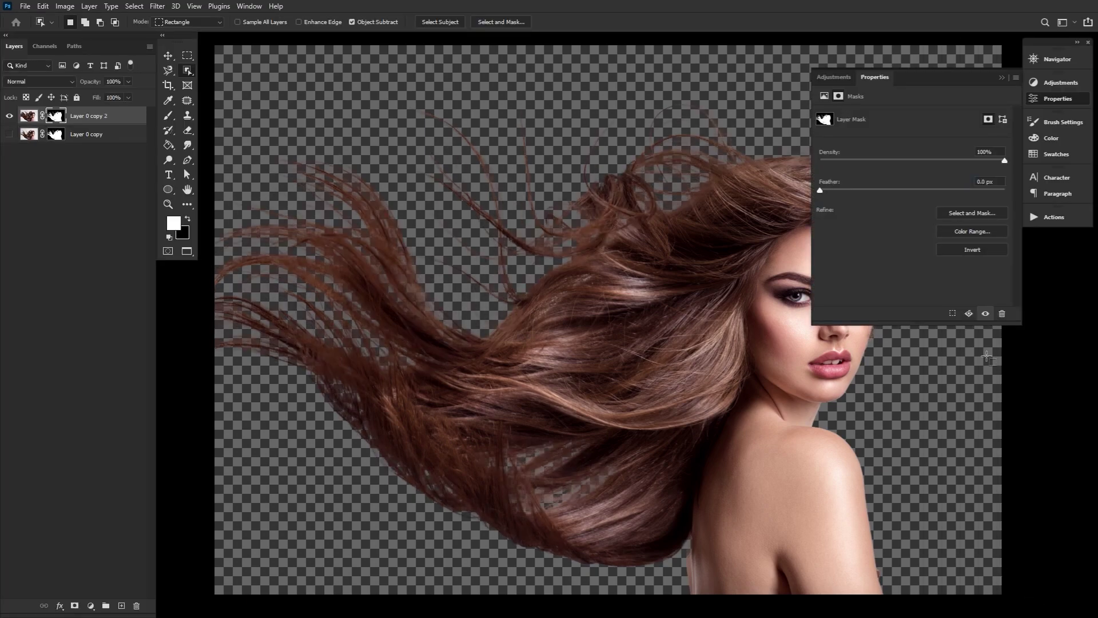
Step: Disable and re-enable the layer mask to compare the hair cutout with the original background
{"action": "left_click", "coordinate": [1063, 100]}
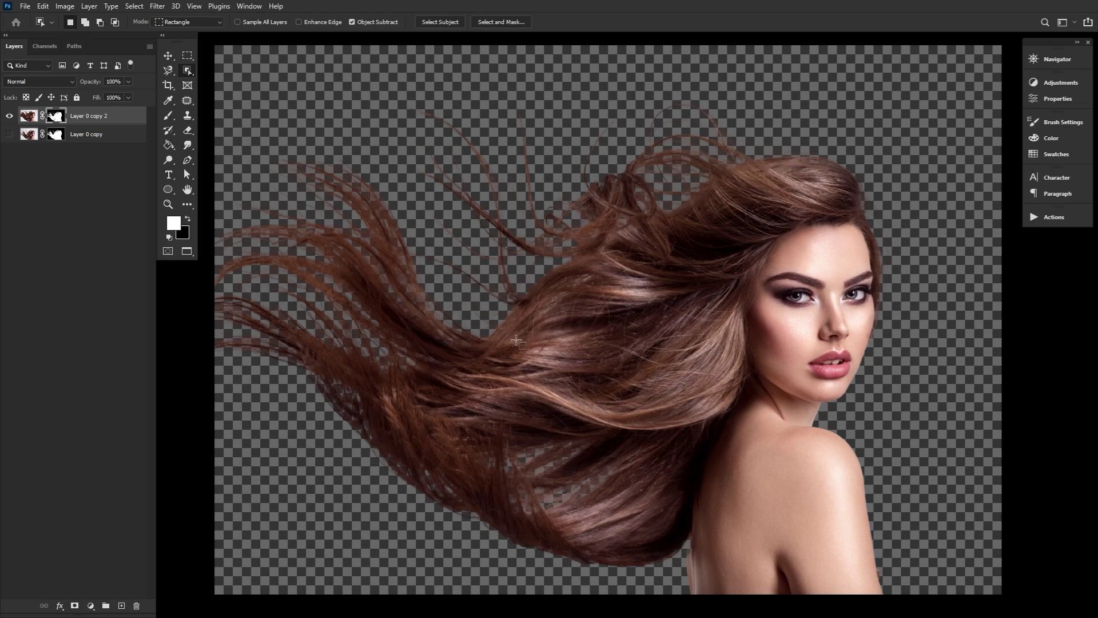
{"action": "right_click", "coordinate": [54, 115]}
{"action": "left_click", "coordinate": [91, 122]}
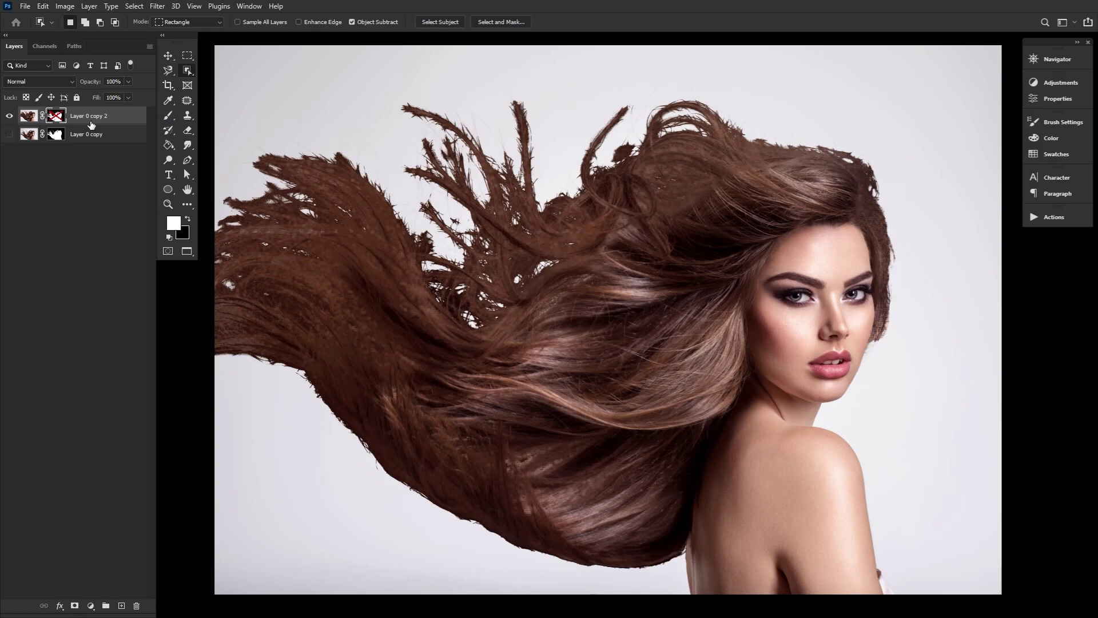
{"action": "right_click", "coordinate": [55, 117]}
{"action": "left_click", "coordinate": [66, 123]}
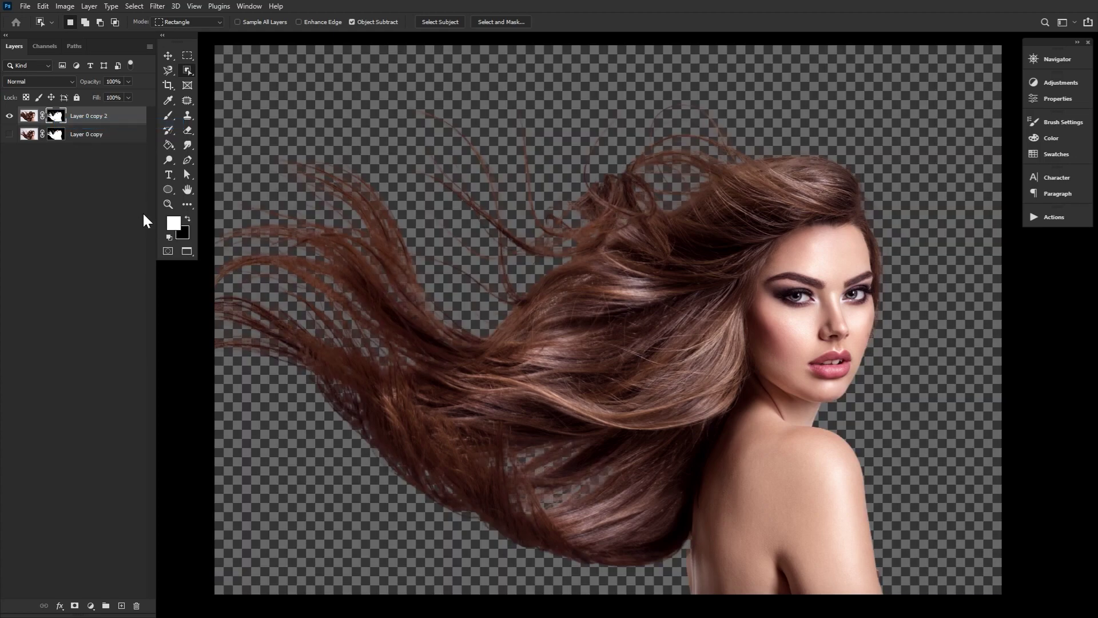
Step: Zoom on the shoulder and paint the missing neck edge back with a hard round brush
{"action": "left_click", "coordinate": [168, 204]}
{"action": "left_click_drag", "start_coordinate": [741, 576], "coordinate": [768, 563]}
{"action": "left_click", "coordinate": [768, 564]}
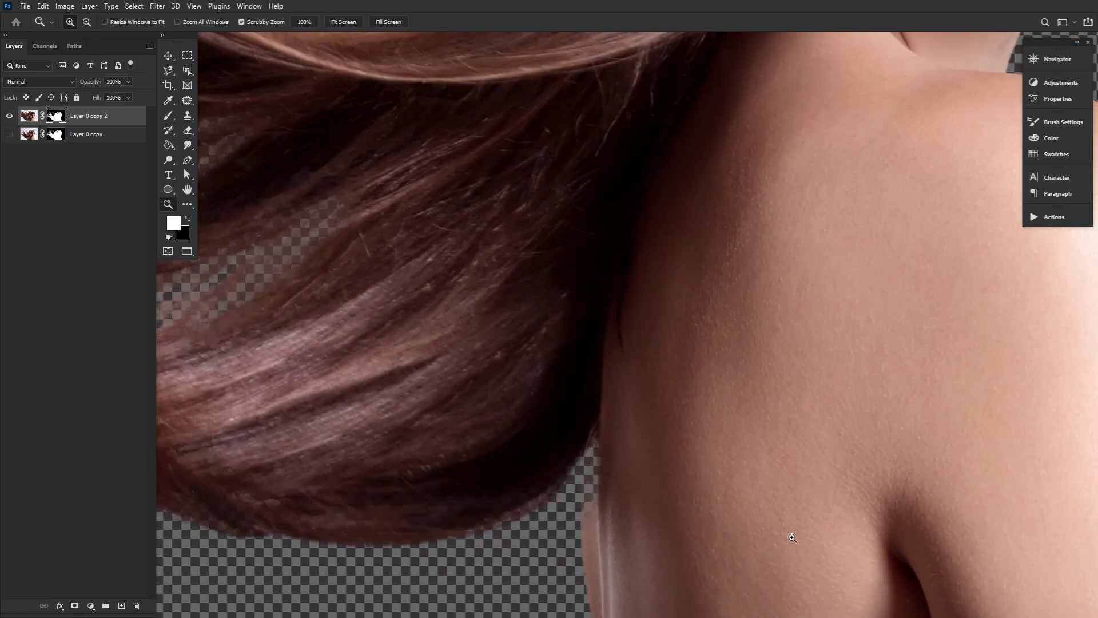
{"action": "left_click", "coordinate": [174, 115]}
{"action": "left_click", "coordinate": [79, 28]}
{"action": "double_click", "coordinate": [81, 162]}
{"action": "mouse_move", "coordinate": [601, 429]}
{"action": "left_mouse_down"}
{"action": "mouse_move", "coordinate": [599, 530]}
{"action": "mouse_move", "coordinate": [605, 367]}
{"action": "mouse_move", "coordinate": [604, 502]}
{"action": "mouse_move", "coordinate": [597, 444]}
{"action": "mouse_move", "coordinate": [594, 516]}
{"action": "mouse_move", "coordinate": [612, 601]}
{"action": "mouse_move", "coordinate": [607, 453]}
{"action": "mouse_move", "coordinate": [613, 558]}
{"action": "mouse_move", "coordinate": [620, 400]}
{"action": "left_mouse_up"}
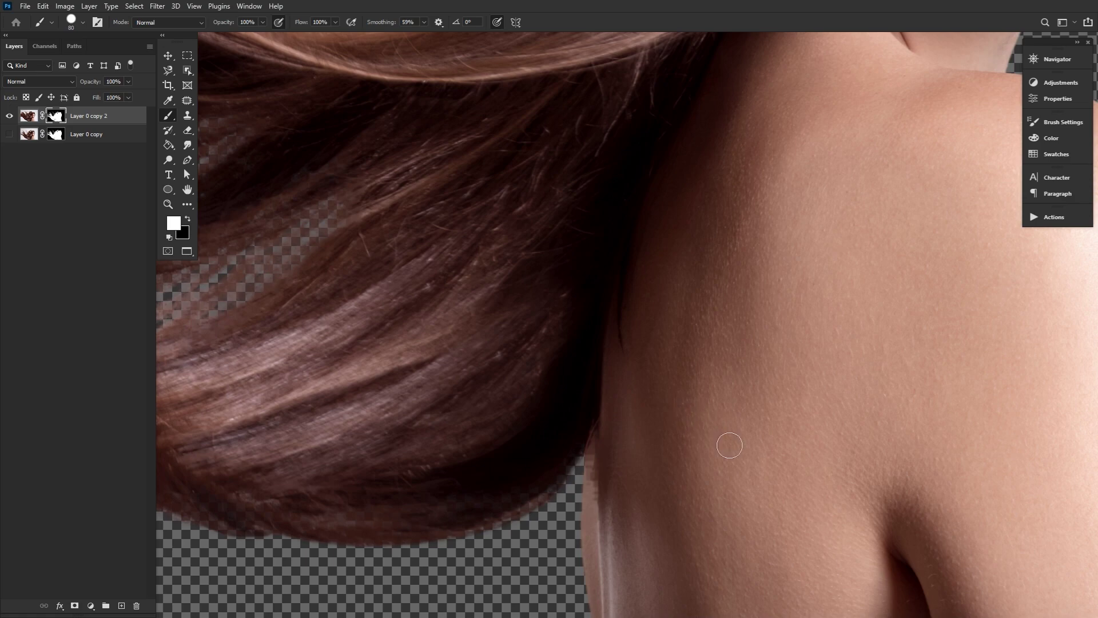
{"action": "key", "text": "z"}
{"action": "left_click", "coordinate": [555, 366]}
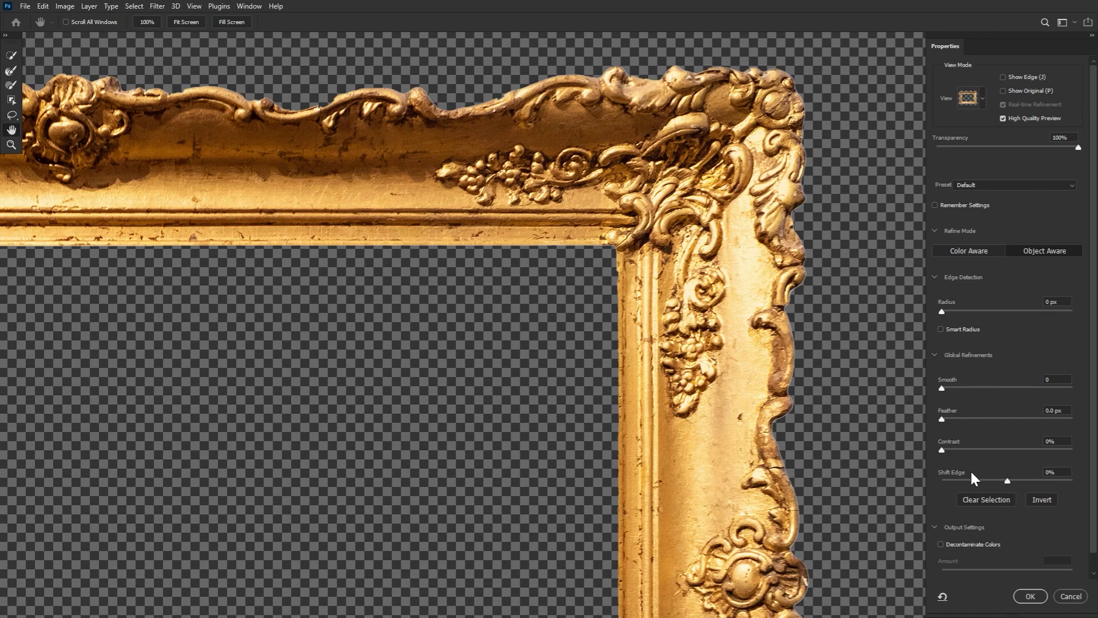
Step: Set the frame mask's Feather to 2.8 px, Contrast to 45% and Shift Edge to -29%
{"action": "left_click_drag", "start_coordinate": [949, 422], "coordinate": [978, 457]}
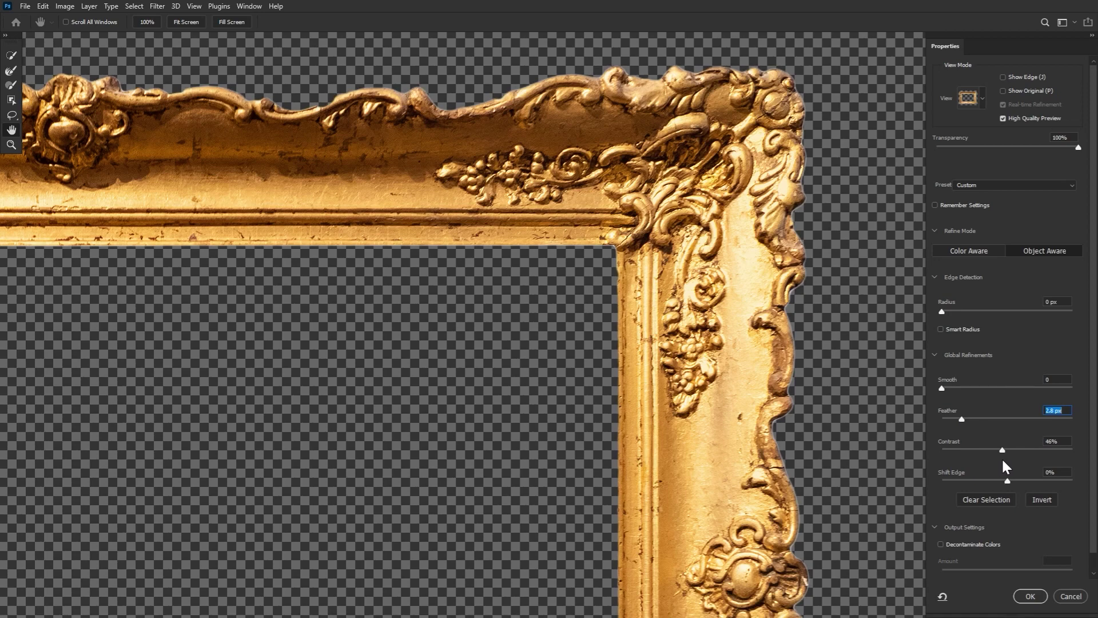
{"action": "left_click", "coordinate": [1000, 450]}
{"action": "left_click_drag", "start_coordinate": [1008, 479], "coordinate": [988, 481]}
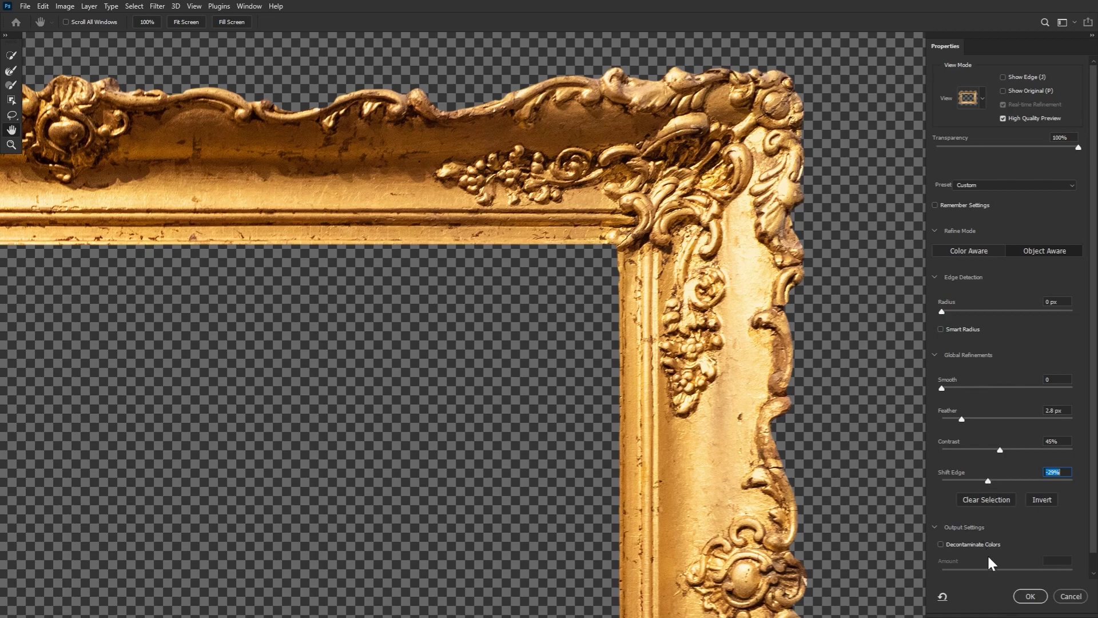
Step: Output the refined gold-frame mask to a new layer, then zoom out and centre the whole frame
{"action": "left_click", "coordinate": [1030, 596]}
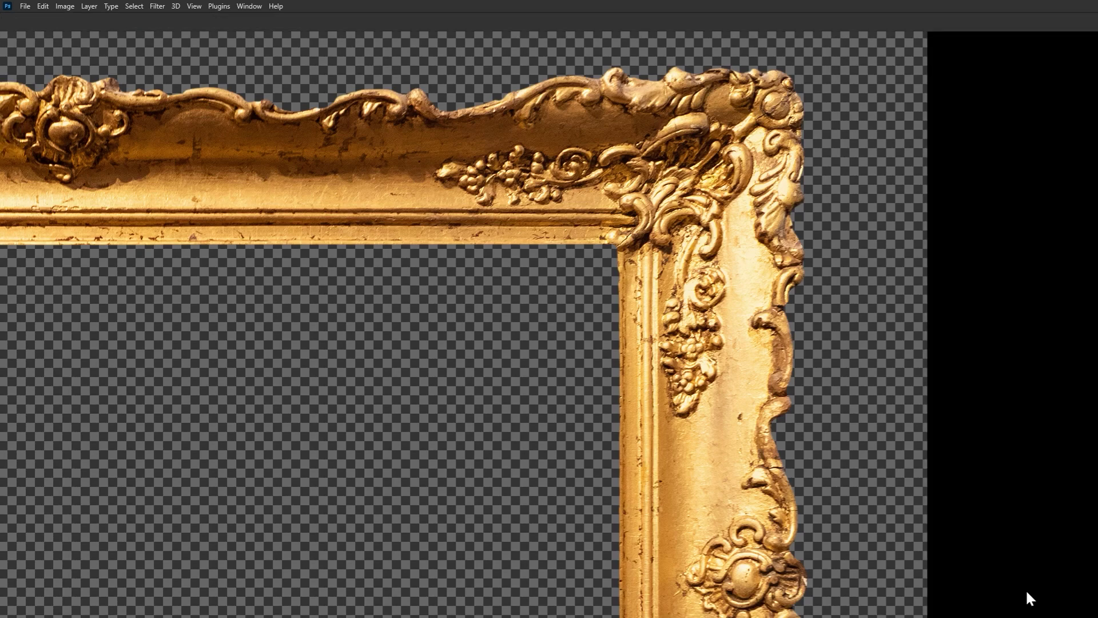
{"action": "left_click", "coordinate": [1053, 98]}
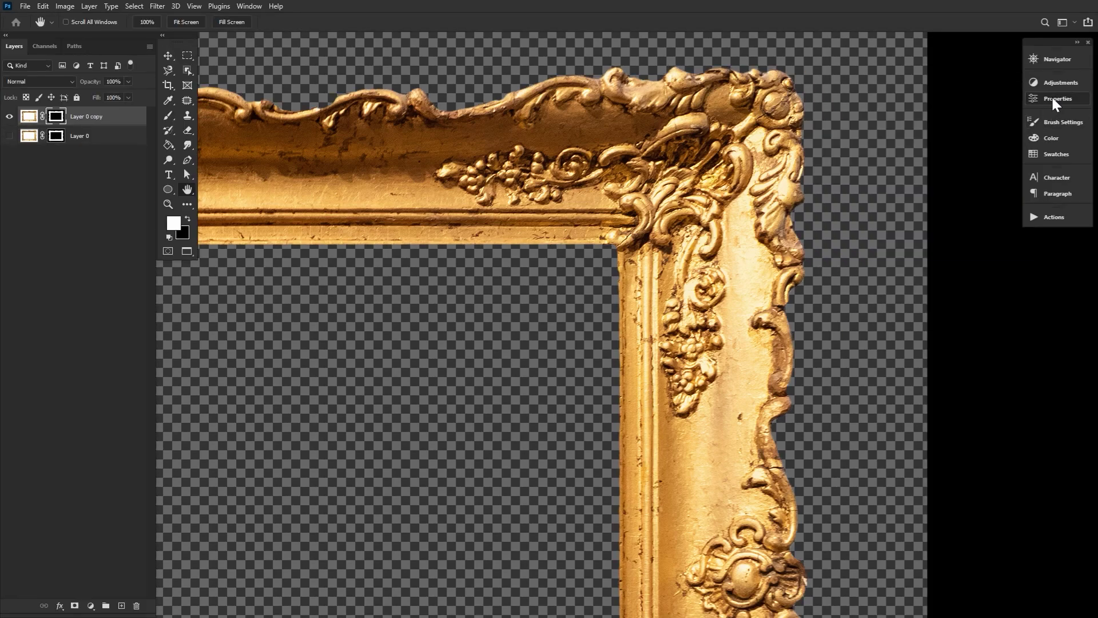
{"action": "left_click", "coordinate": [168, 204]}
{"action": "left_click_drag", "start_coordinate": [406, 273], "coordinate": [235, 298]}
{"action": "left_click", "coordinate": [187, 189]}
{"action": "left_click_drag", "start_coordinate": [390, 337], "coordinate": [615, 297]}
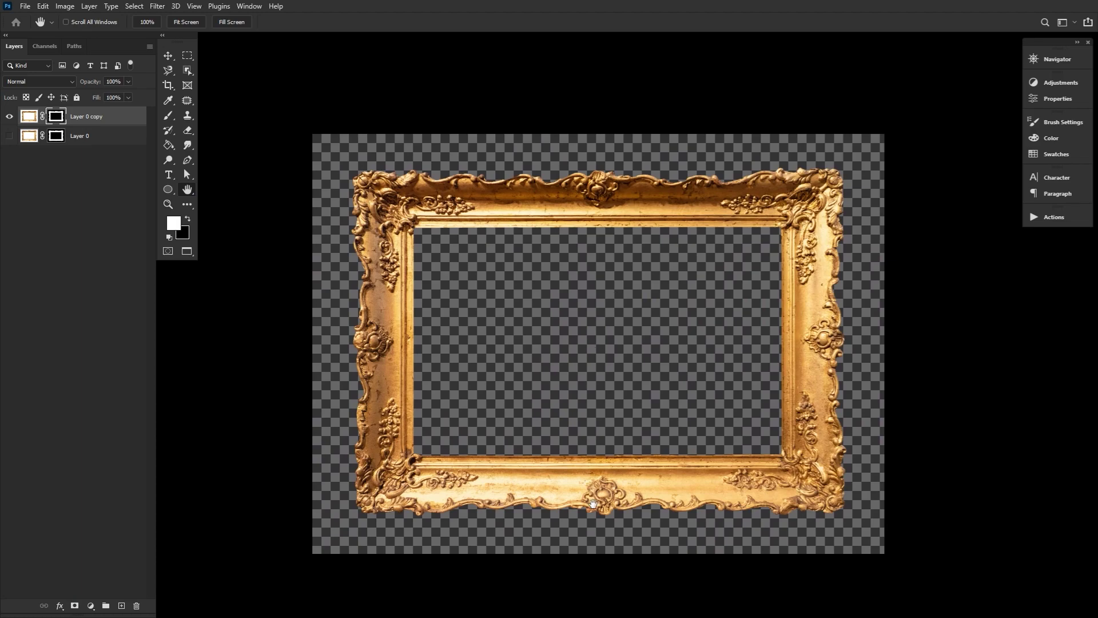